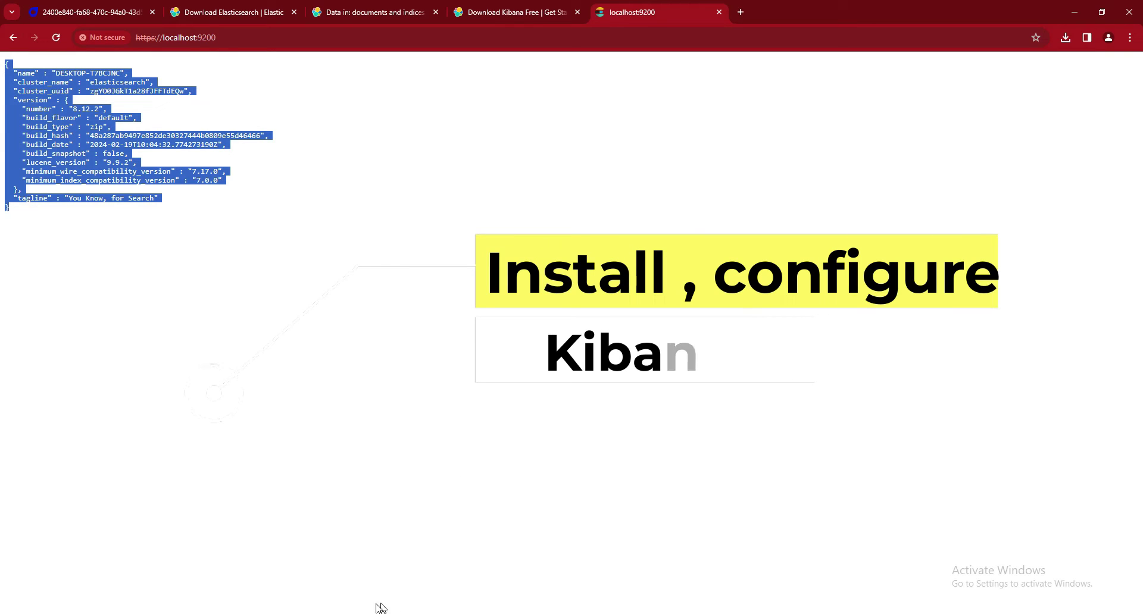
# Switch from Chrome to File Explorer's elkstack folder holding the Kibana archive.
pyautogui.click(309, 613)
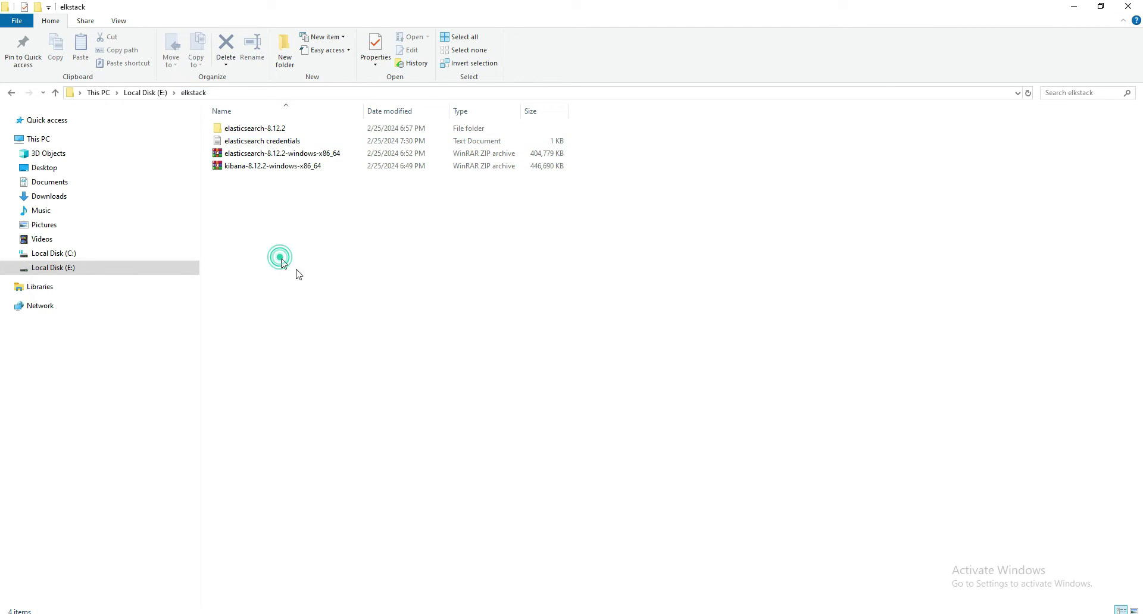
# Extract the kibana-8.12.2-windows-x86_64 zip in place and open the kibana-8.12.2 folder.
pyautogui.rightClick(269, 170)
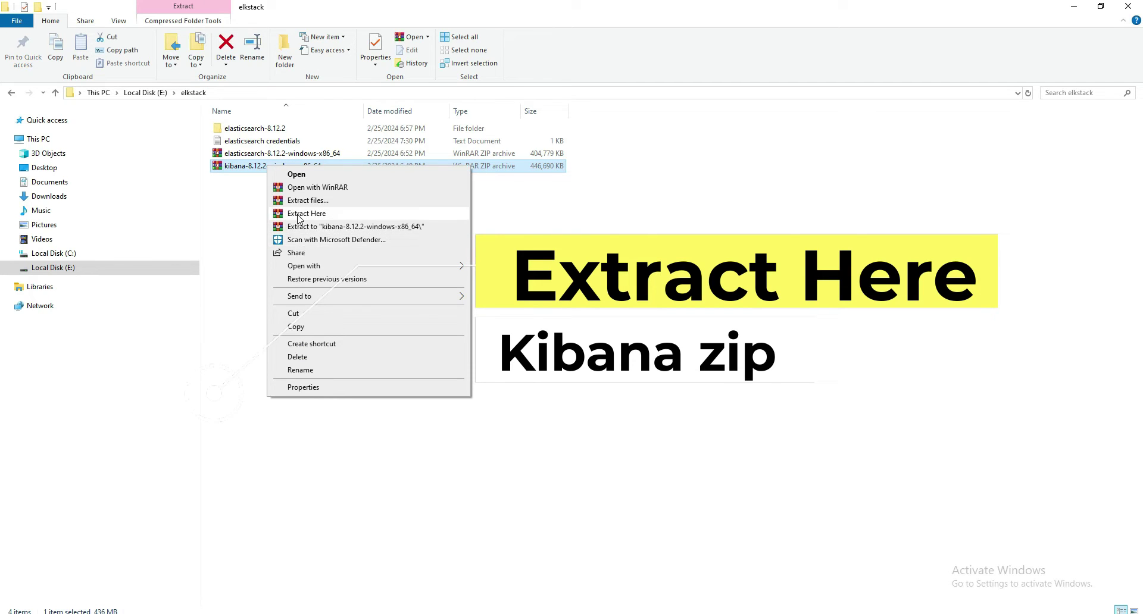
pyautogui.click(294, 213)
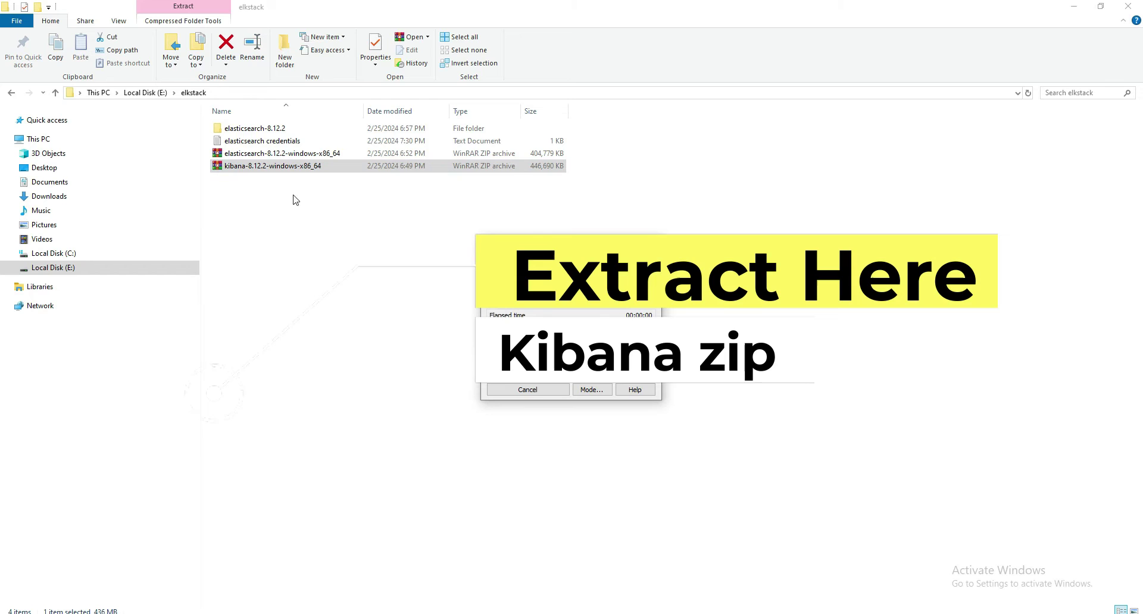
pyautogui.doubleClick(266, 142)
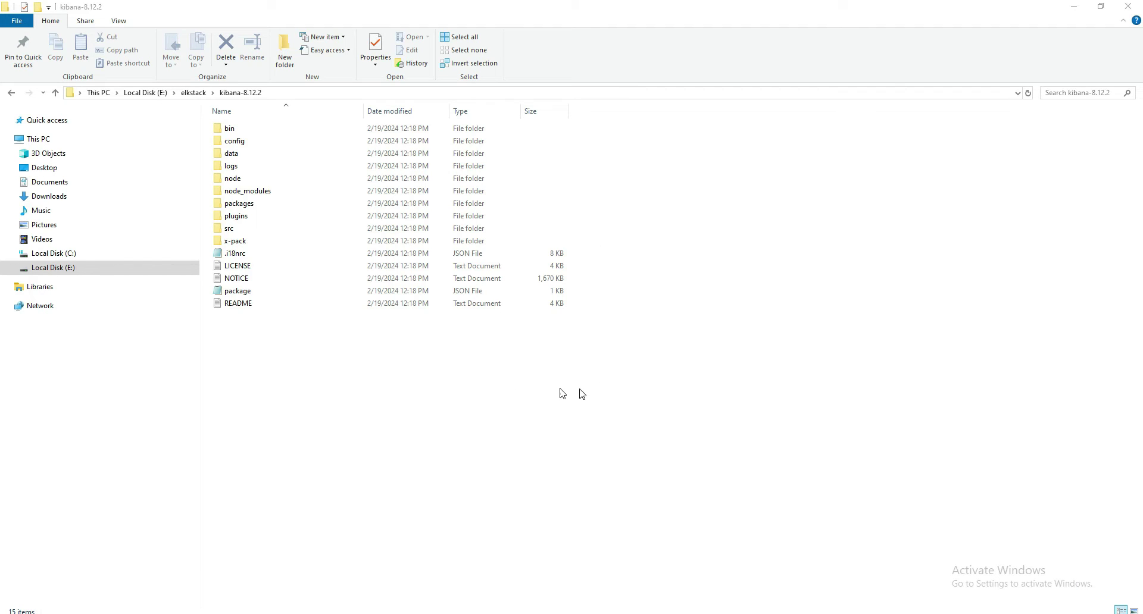
pyautogui.click(55, 93)
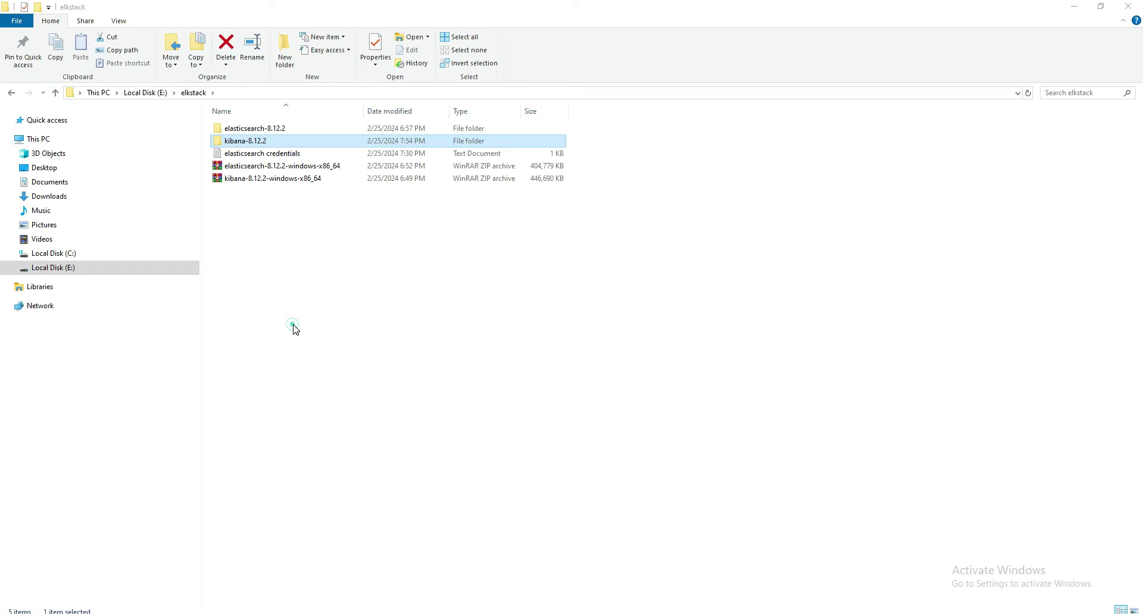
pyautogui.doubleClick(274, 141)
# Open a Command Prompt in the kibana-8.12.2 folder via the address bar.
pyautogui.click(376, 93)
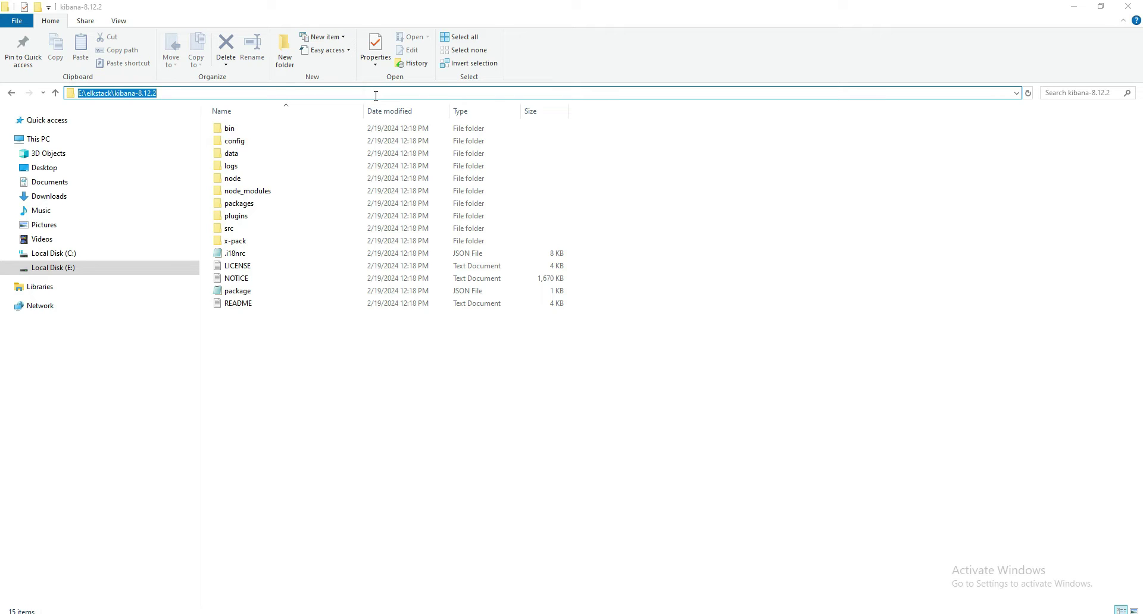
pyautogui.write('cm')
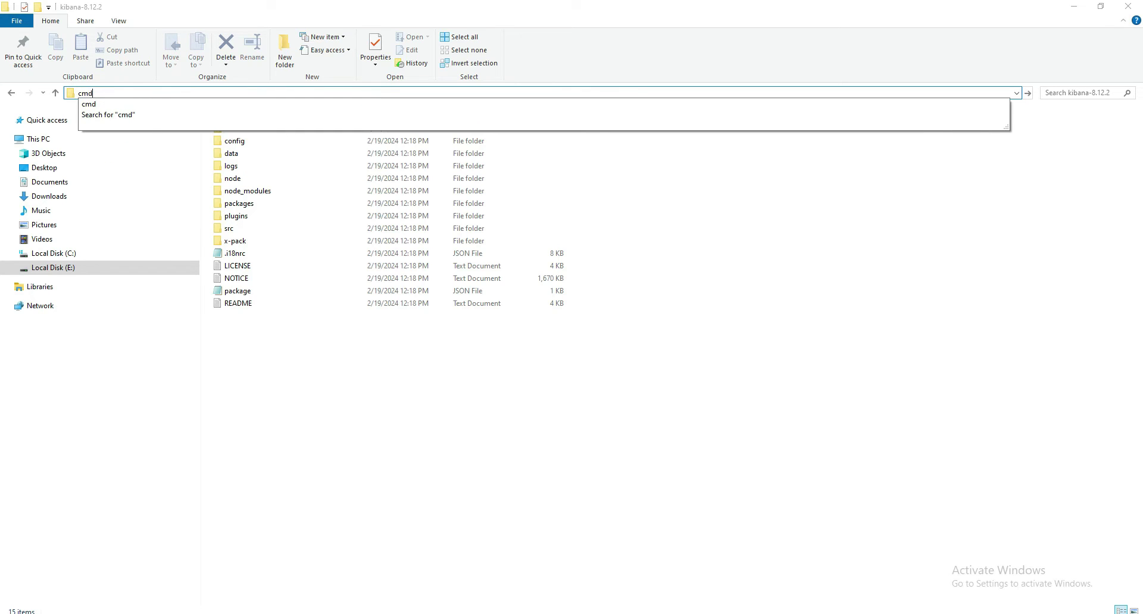
pyautogui.write('d')
pyautogui.press('Return')
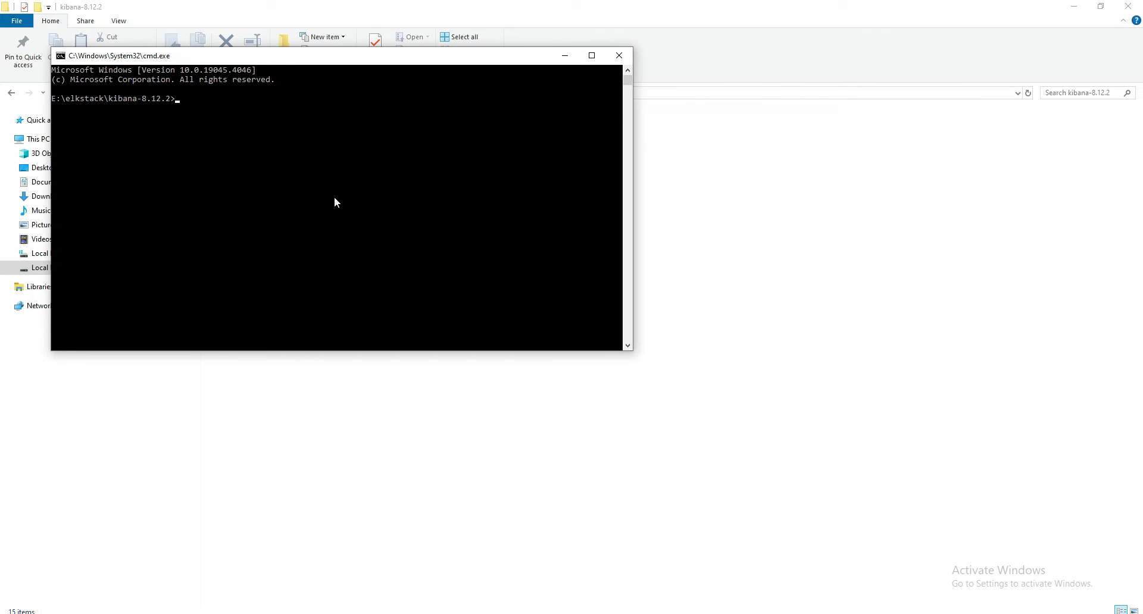
# Change into bin and run kibana.bat, maximizing the console.
pyautogui.write('cd bin')
pyautogui.press('BackSpace')
pyautogui.press('BackSpace')
pyautogui.press('BackSpace')
pyautogui.press('BackSpace')
pyautogui.press('BackSpace')
pyautogui.write('cd bin')
pyautogui.press('Return')
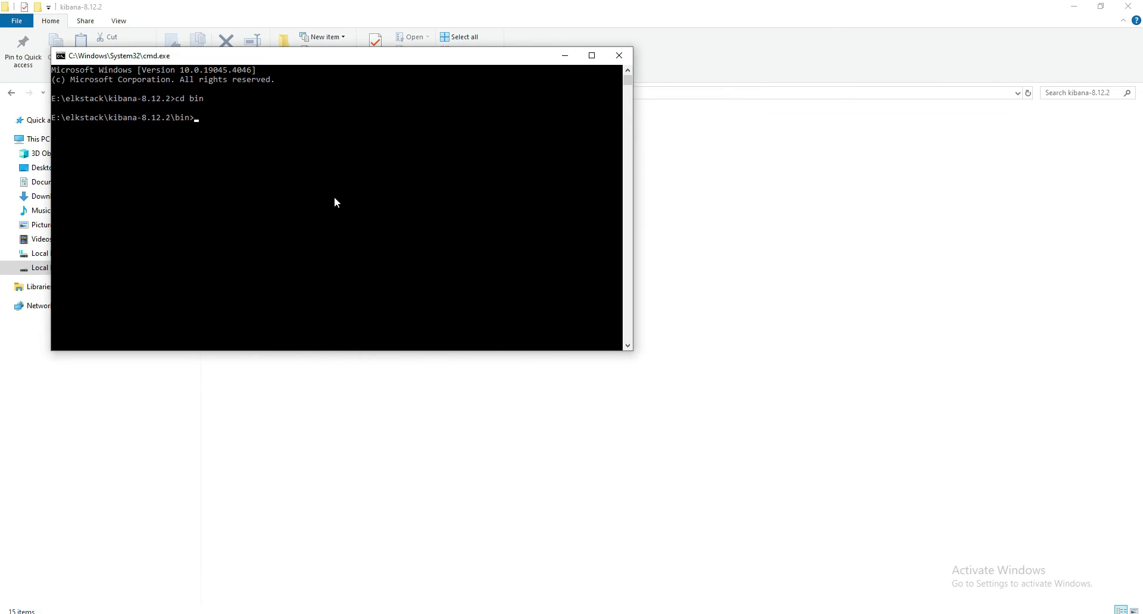
pyautogui.write('kibana.bat')
pyautogui.press('Return')
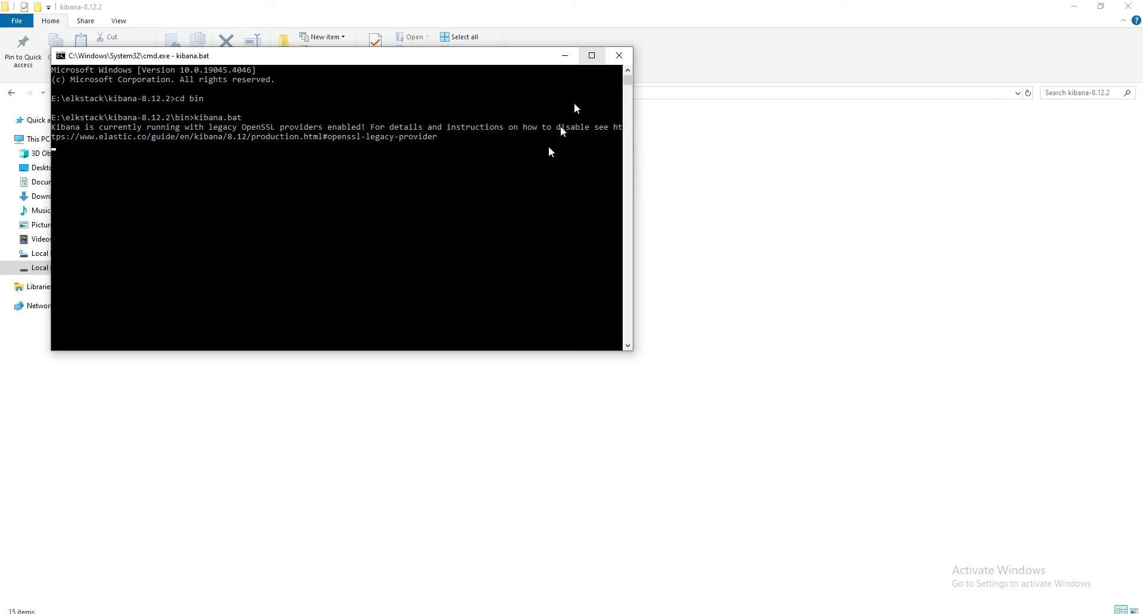
pyautogui.click(591, 56)
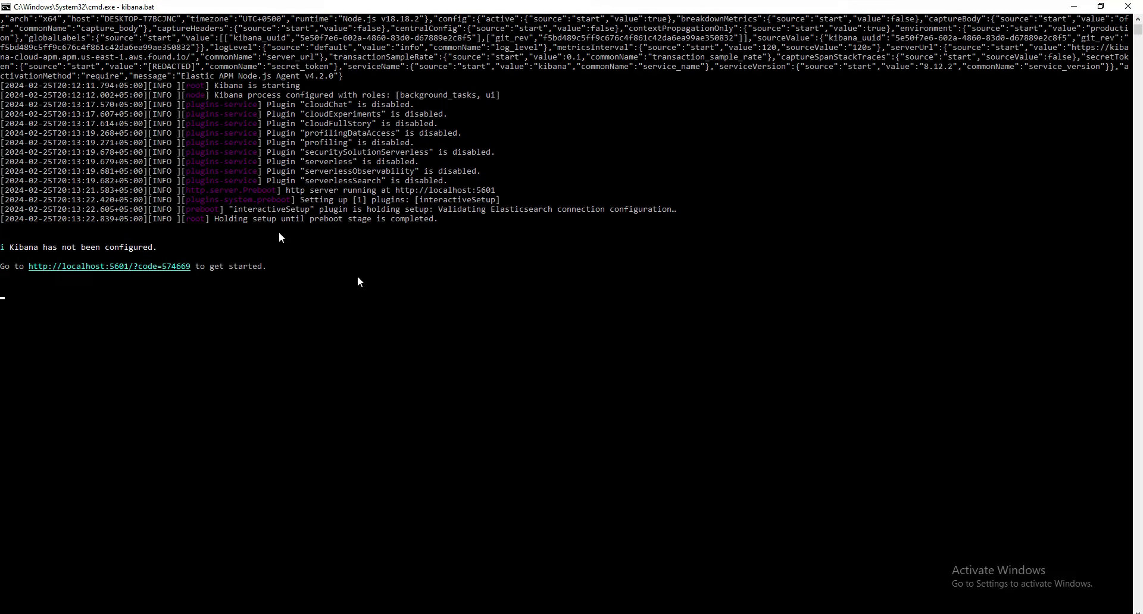
# Copy the localhost:5601 setup link from the console and open it in Chrome.
pyautogui.doubleClick(132, 268)
pyautogui.rightClick(134, 270)
pyautogui.hotkey('alt', 'Tab')
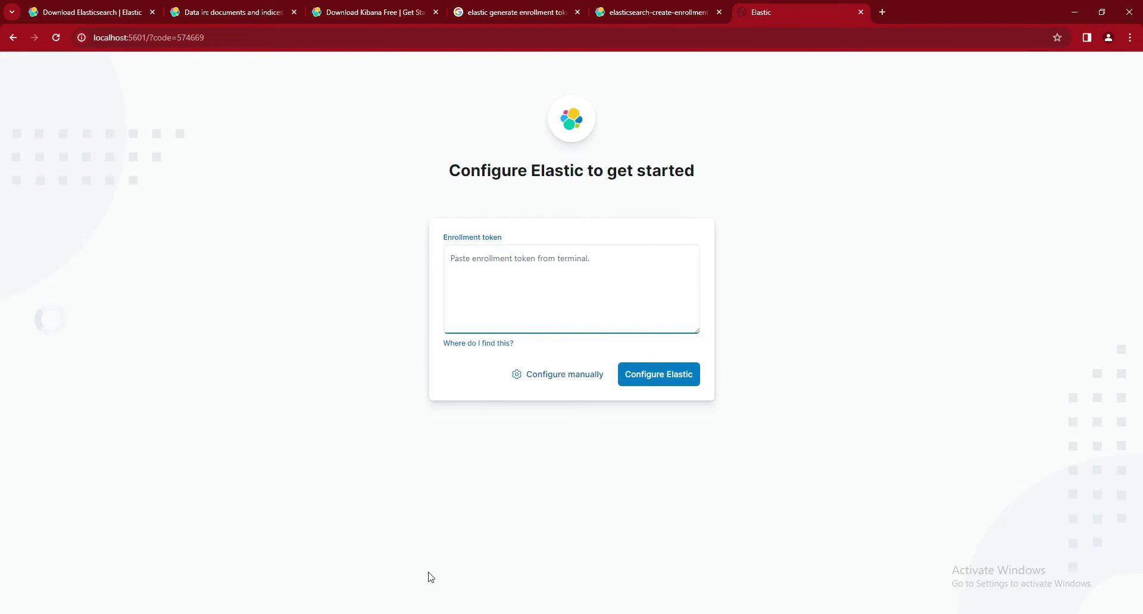
# Paste the saved enrollment token from Notepad and submit Configure Elastic.
pyautogui.hotkey('alt', 'Tab')
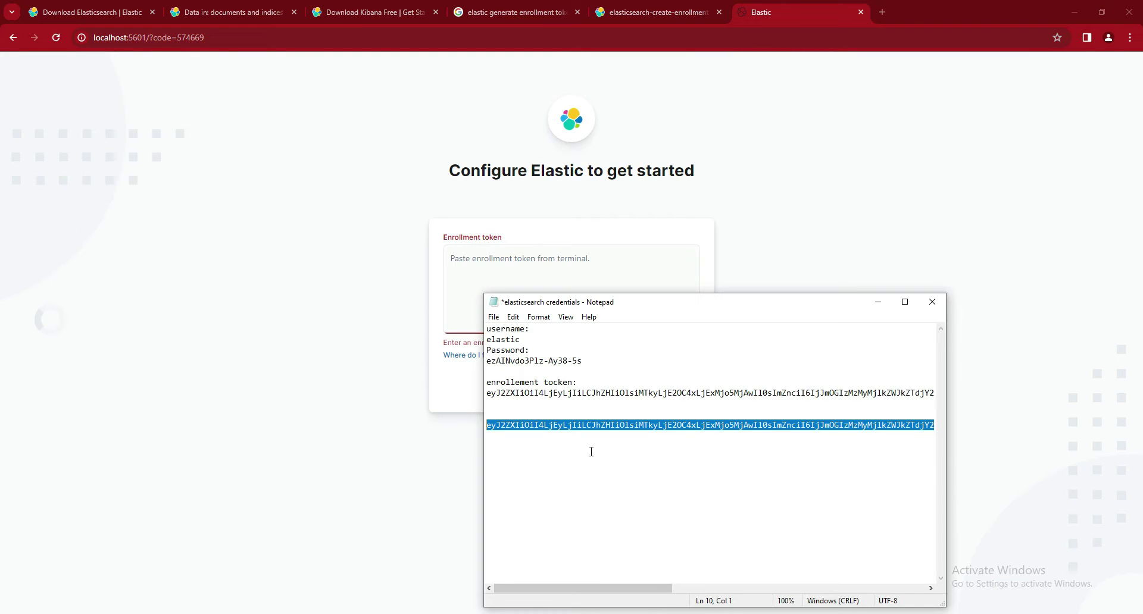
pyautogui.hotkey('alt', 'Tab')
pyautogui.hotkey('ctrl', 'v')
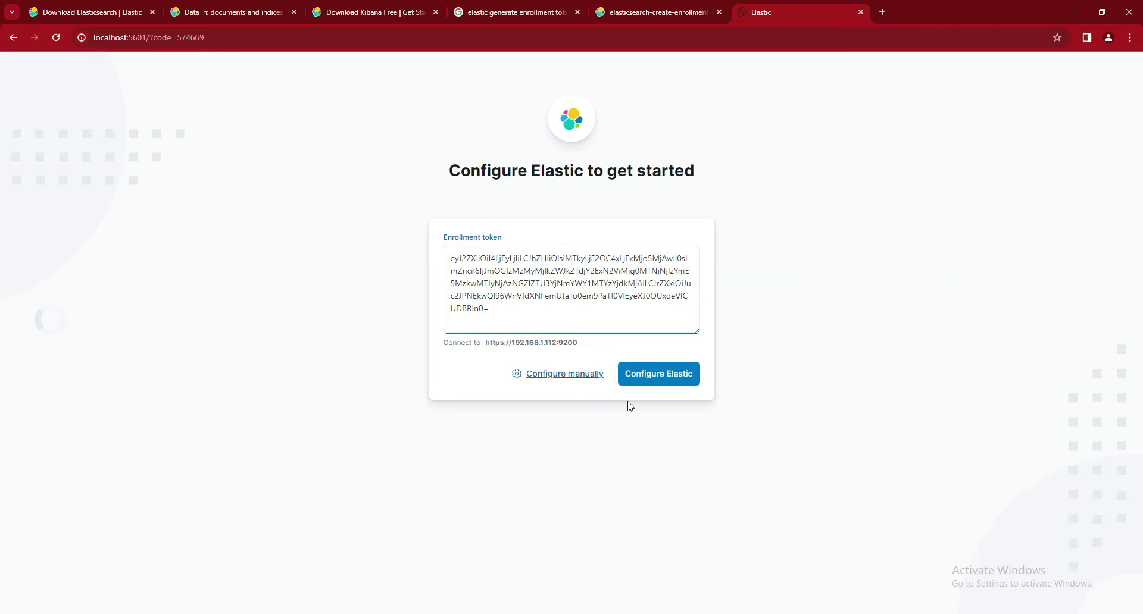
pyautogui.click(653, 375)
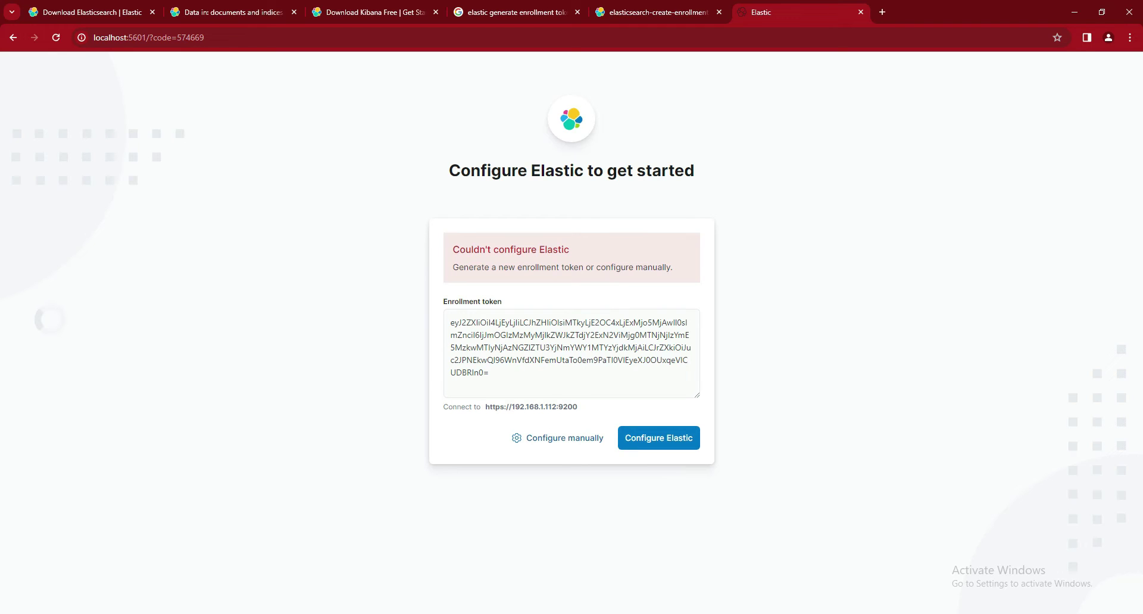
# Check the Kibana console error and open the elasticsearch-8.12.2 folder in Explorer.
pyautogui.click(592, 594)
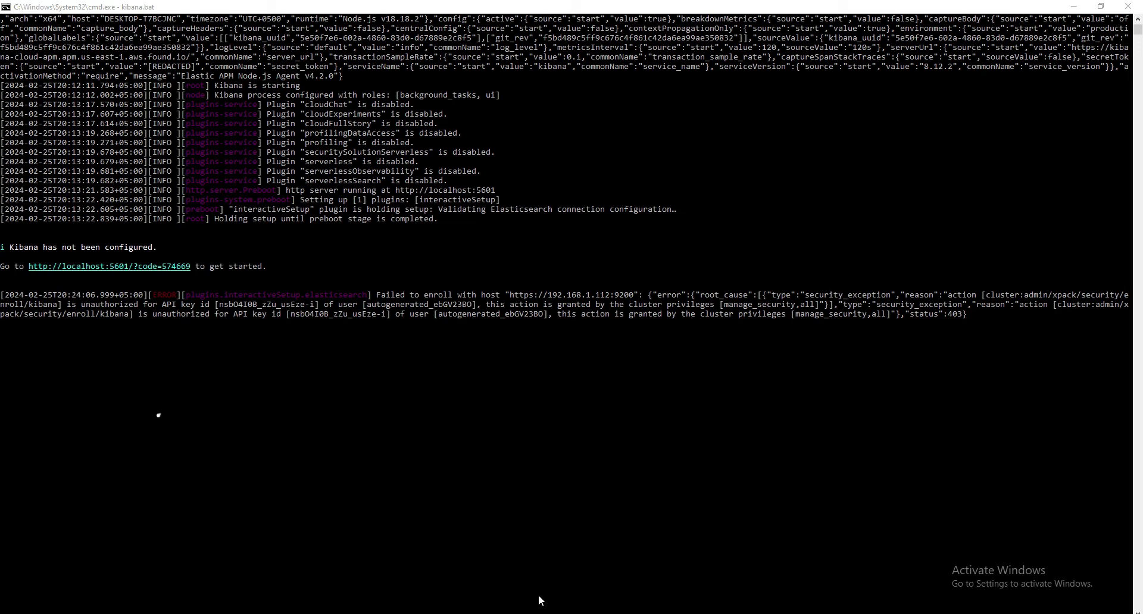
pyautogui.click(554, 572)
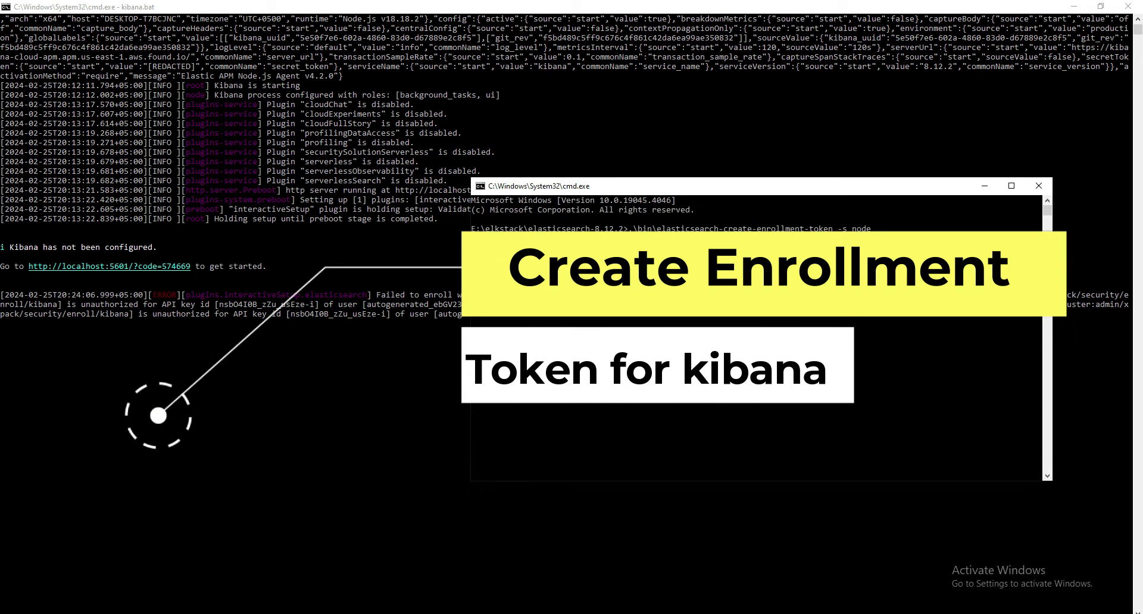
pyautogui.click(256, 610)
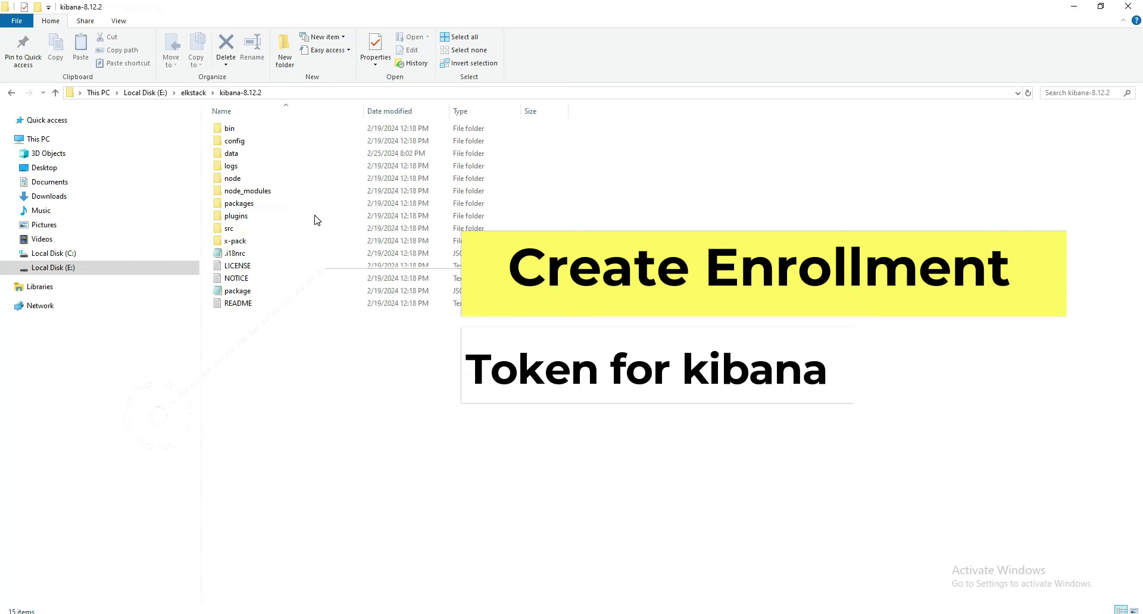
pyautogui.click(55, 93)
pyautogui.doubleClick(263, 130)
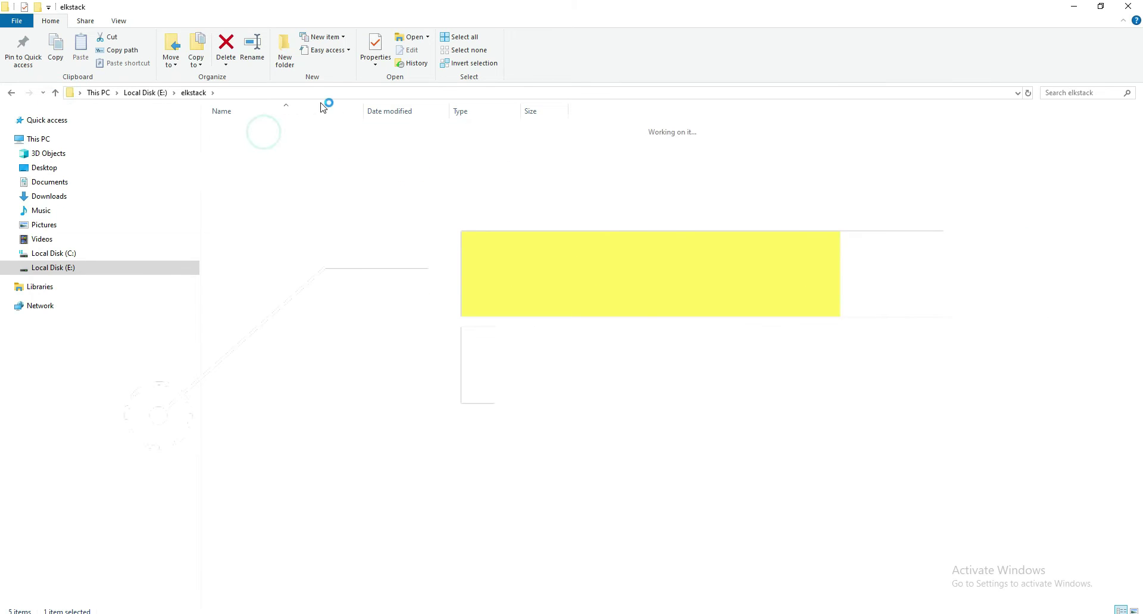
# Open a Command Prompt in elasticsearch-8.12.2 and change into its bin directory.
pyautogui.click(324, 93)
pyautogui.write('cm')
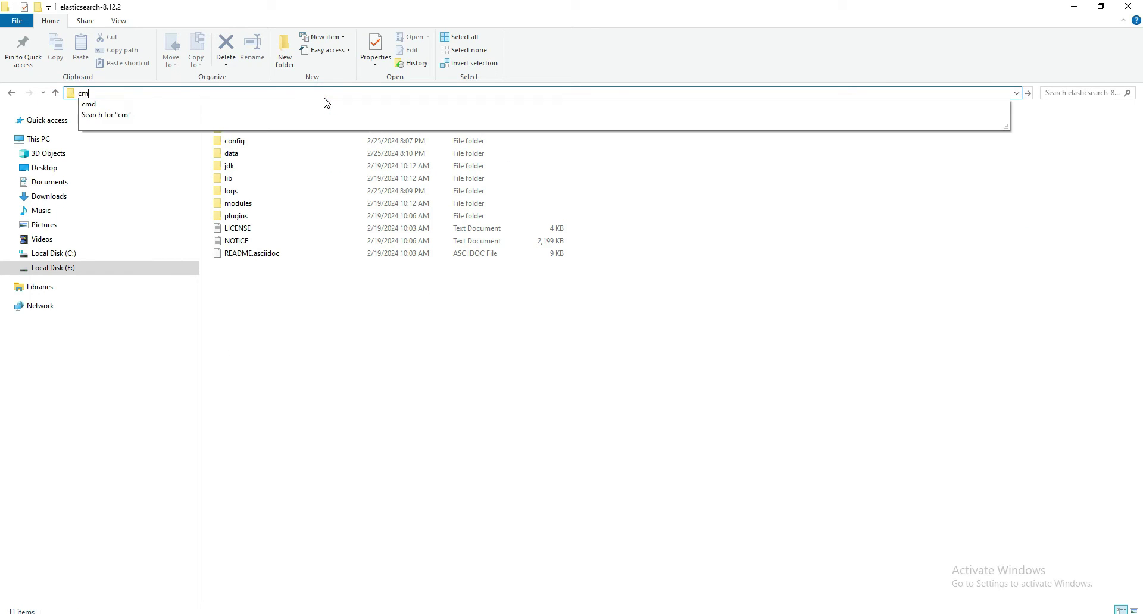
pyautogui.write('d')
pyautogui.press('Return')
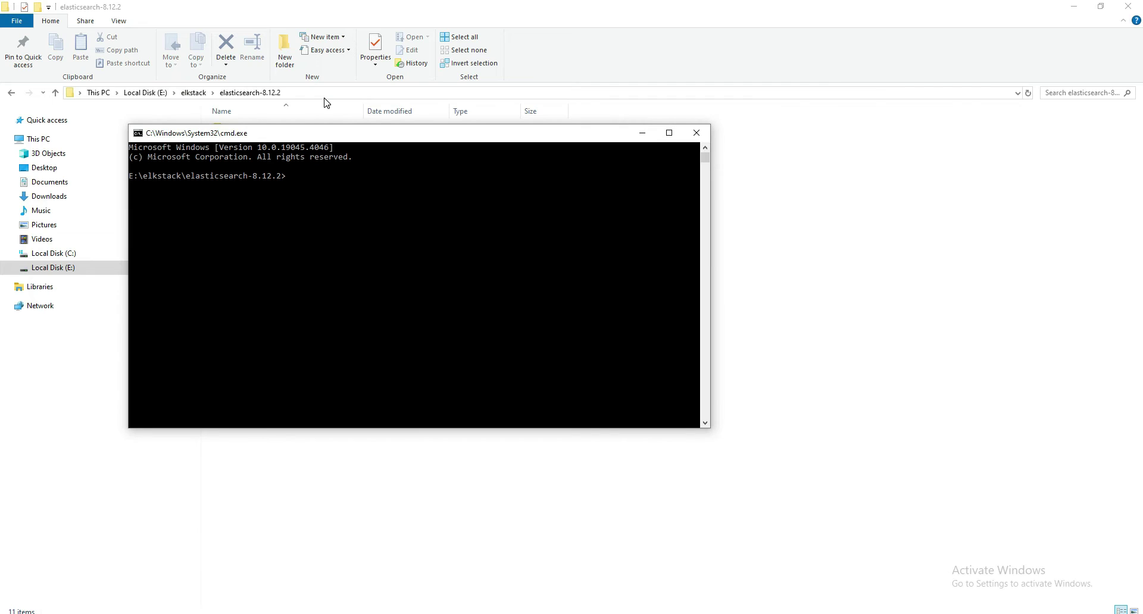
pyautogui.write('cd bin')
pyautogui.press('Return')
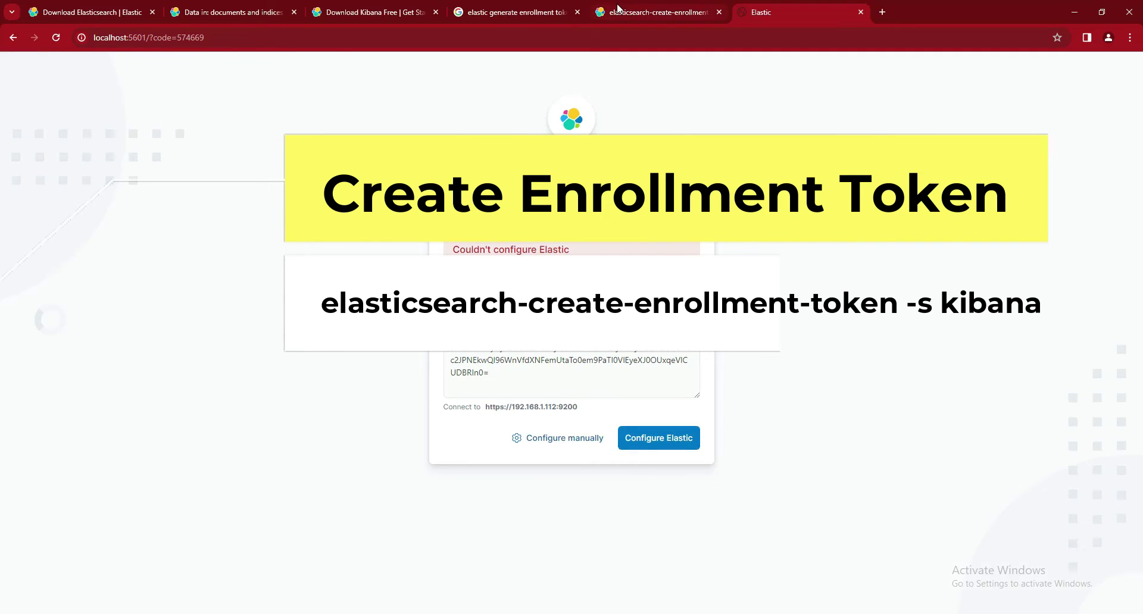
# Copy 'elasticsearch-create-enrollment-token -s kibana' from the docs and paste it into the Elasticsearch console.
pyautogui.click(619, 10)
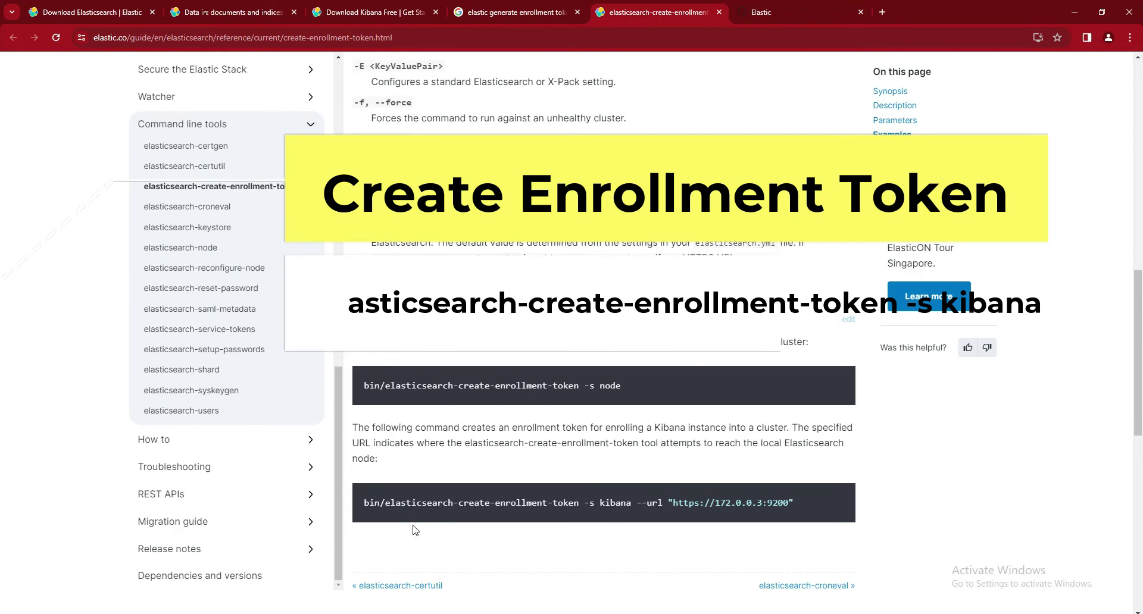
pyautogui.moveTo(385, 507); pyautogui.dragTo(627, 515)
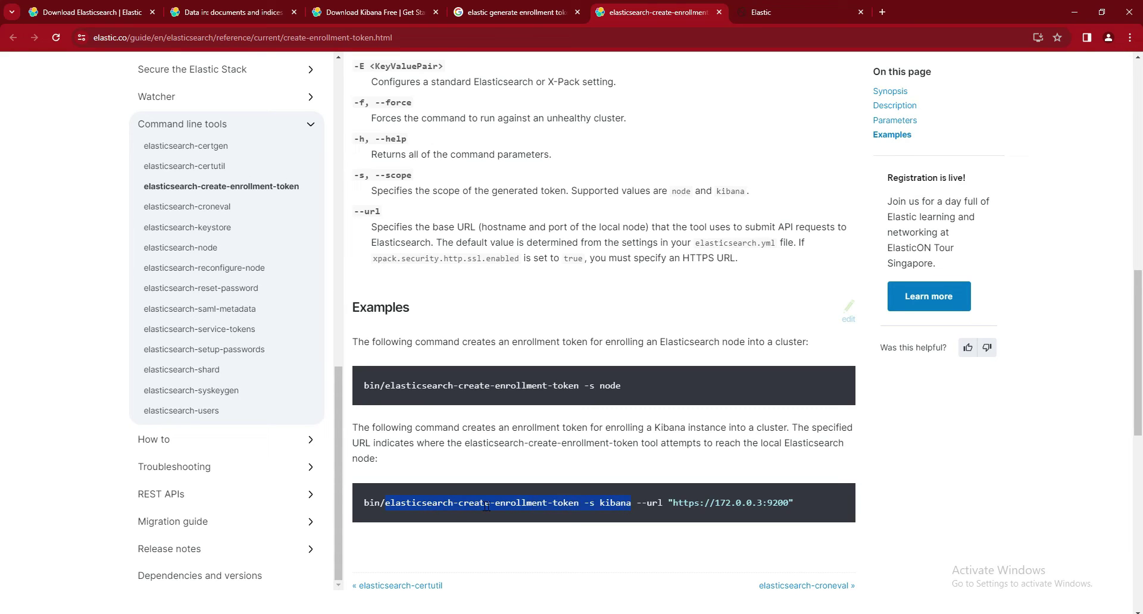
pyautogui.rightClick(569, 511)
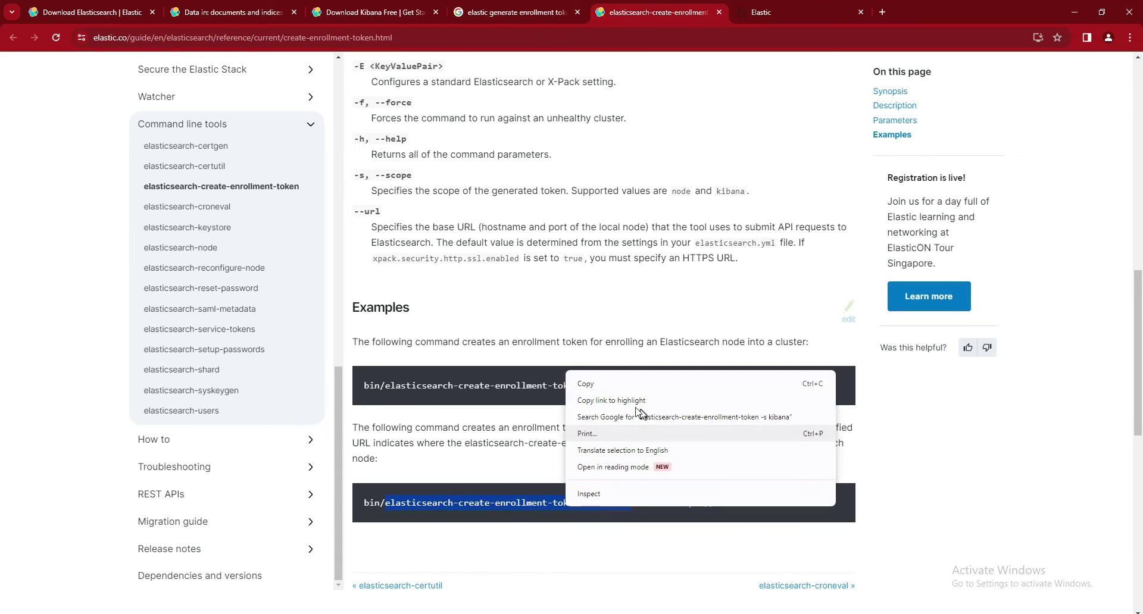
pyautogui.click(606, 386)
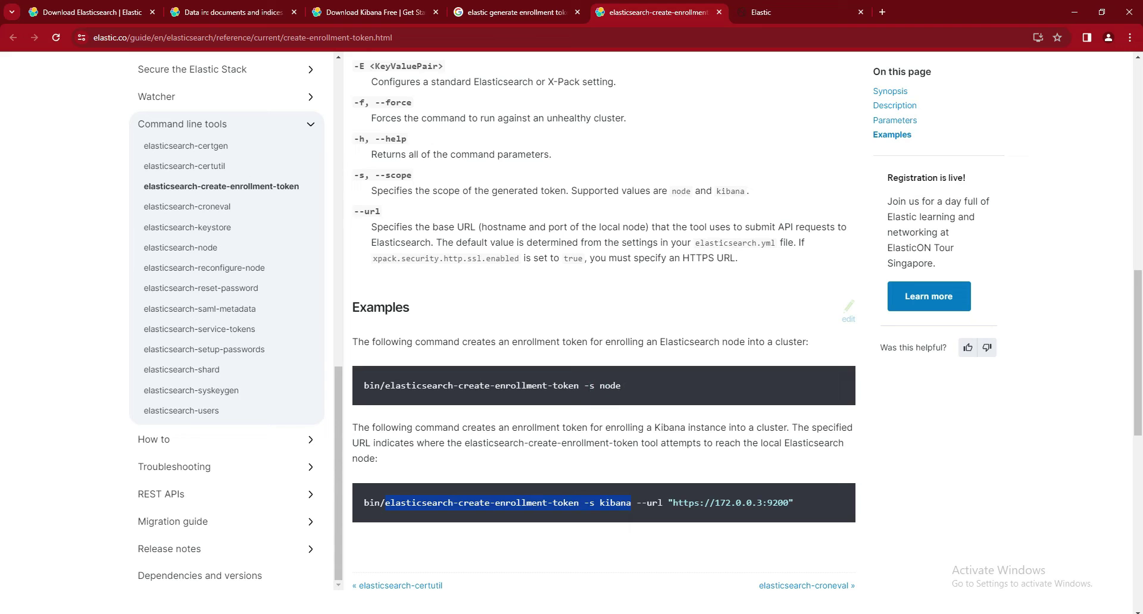
pyautogui.moveTo(450, 612)
pyautogui.click(635, 586)
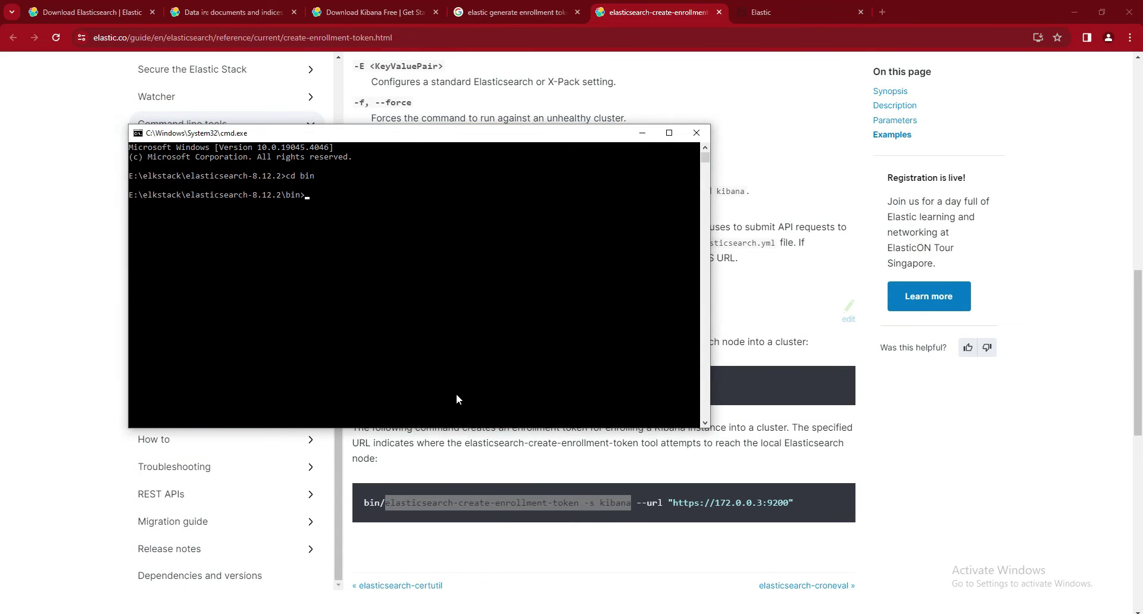
pyautogui.rightClick(456, 394)
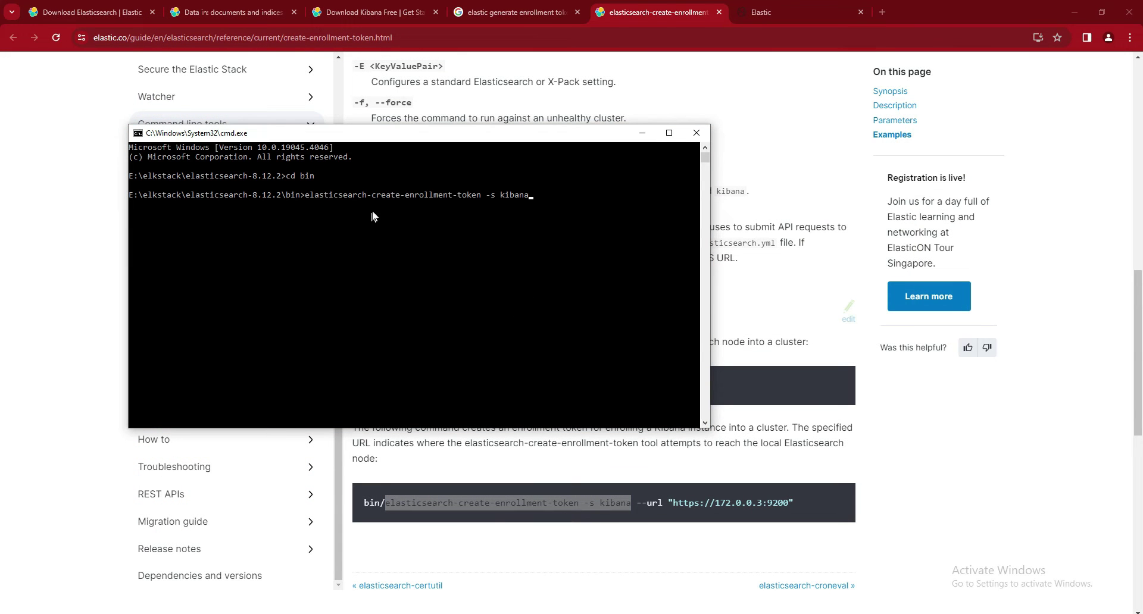
# Run the enrollment-token command and copy the newly printed Kibana token.
pyautogui.press('Return')
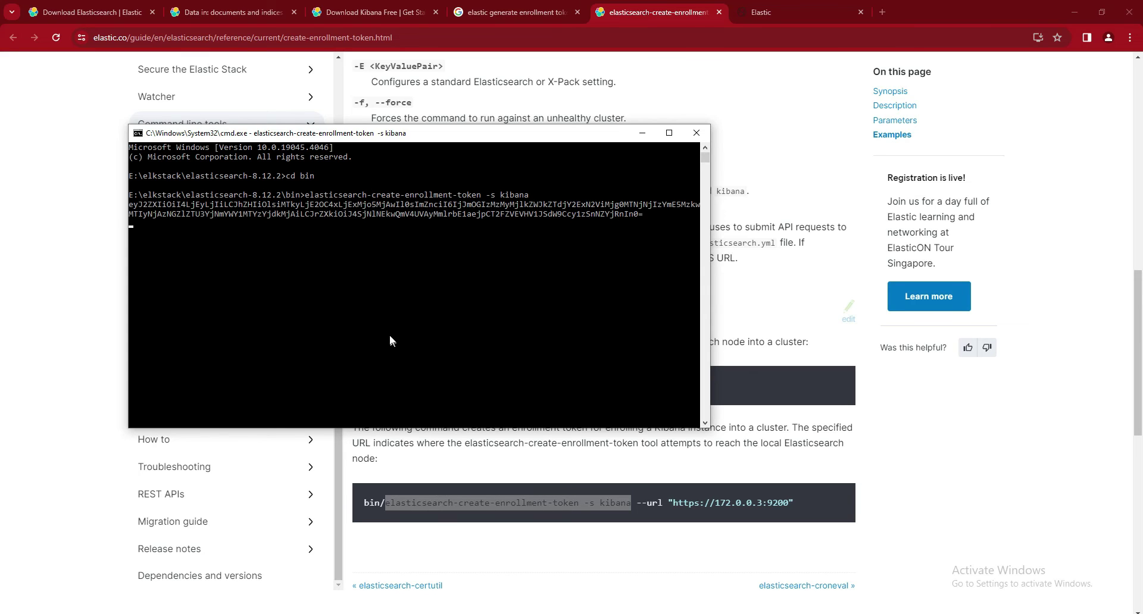
pyautogui.click(331, 204)
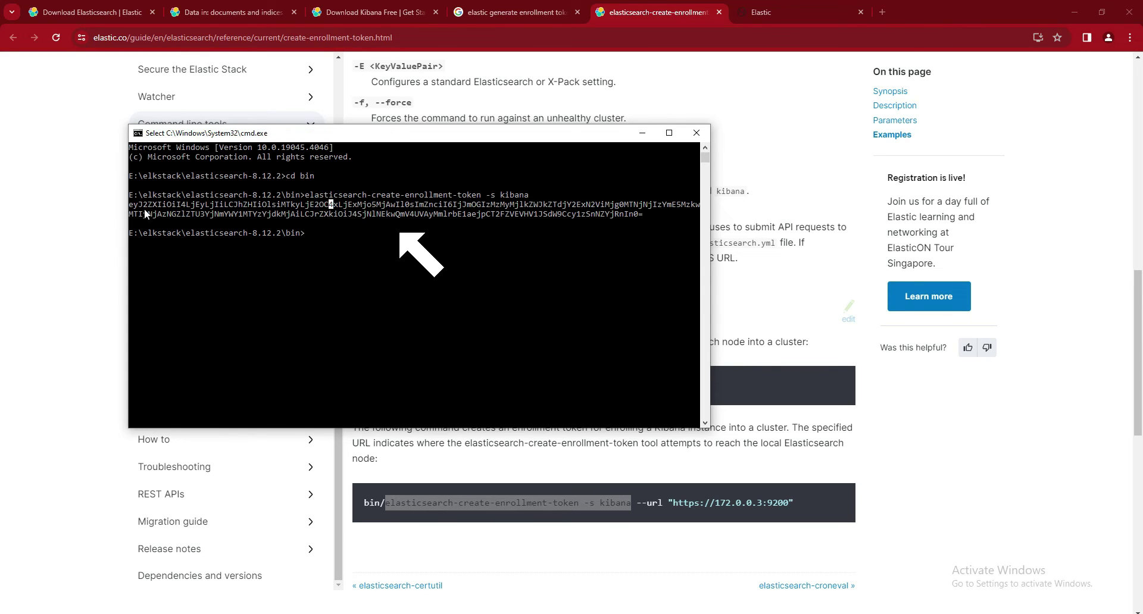
pyautogui.moveTo(130, 204); pyautogui.dragTo(648, 215)
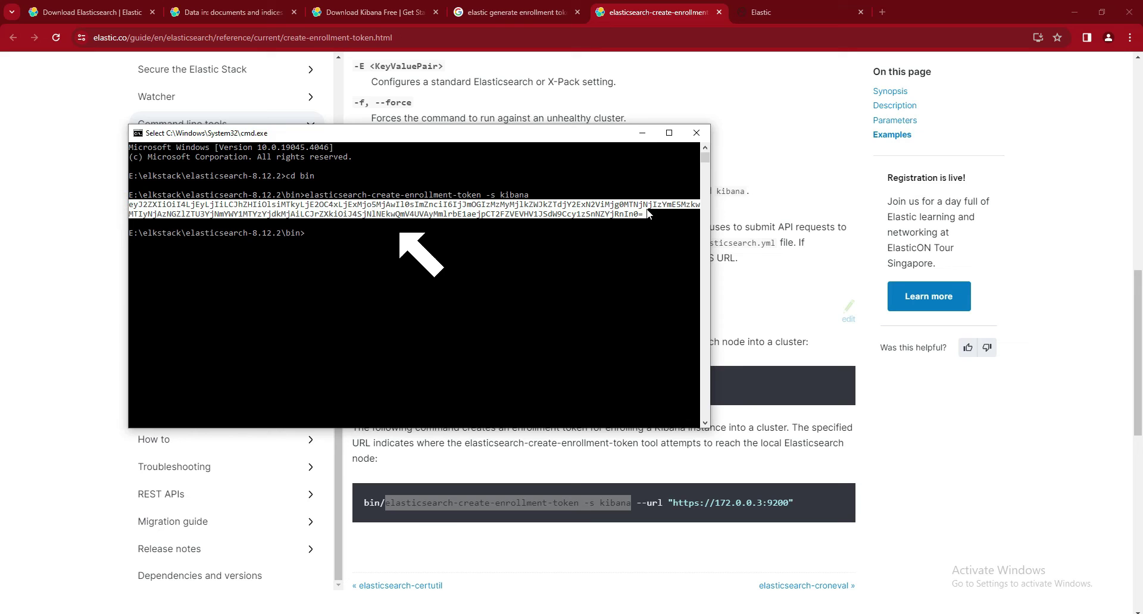
pyautogui.hotkey('ctrl', 'c')
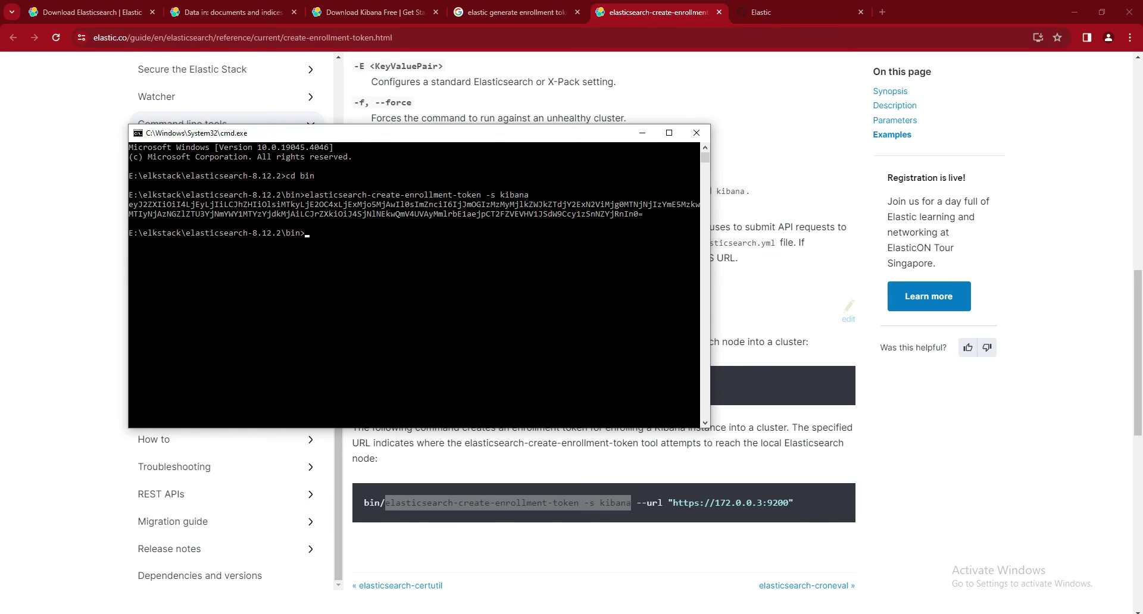
pyautogui.hotkey('alt', 'Tab')
# Replace the old enrollment token with the new one and run Configure Elastic.
pyautogui.hotkey('ctrl', 'Tab')
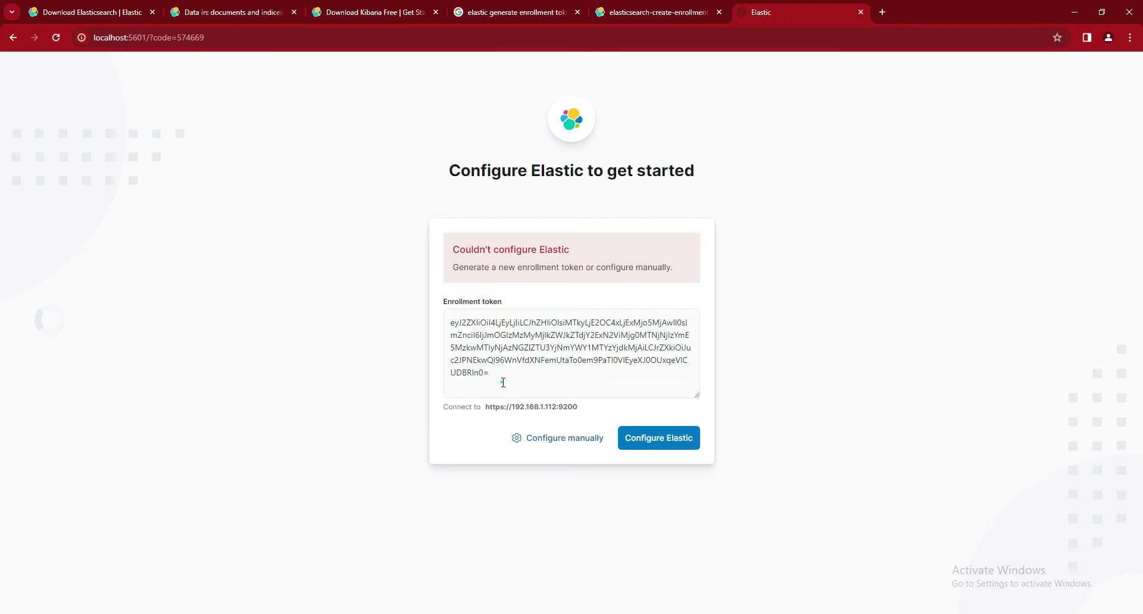
pyautogui.click(500, 383)
pyautogui.hotkey('ctrl', 'a')
pyautogui.hotkey('ctrl', 'v')
pyautogui.click(636, 438)
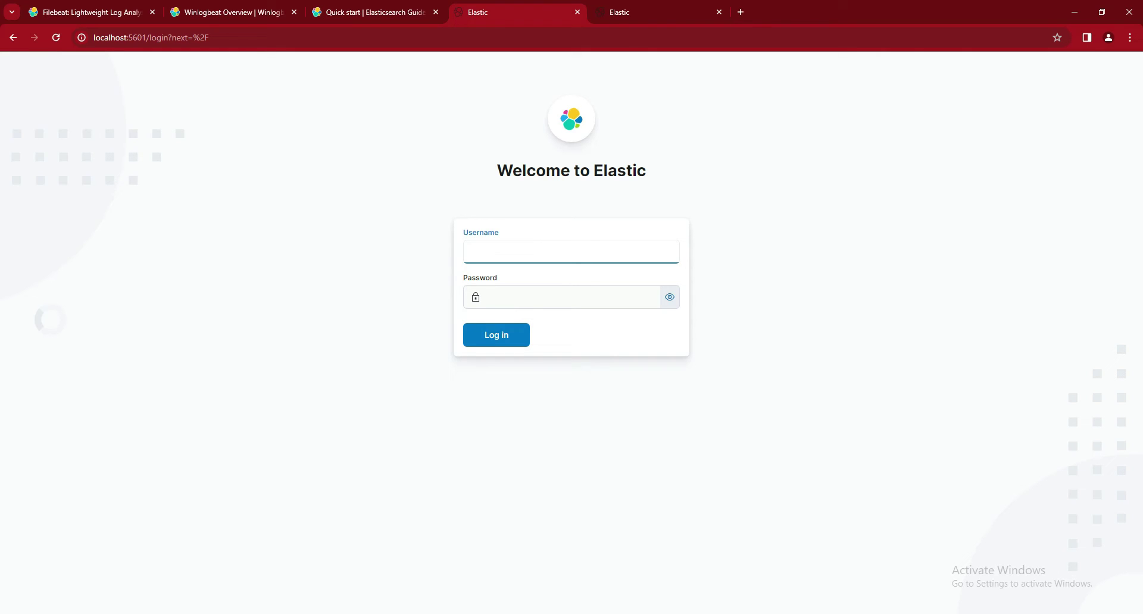
# Copy the username elastic from the credentials notes into the Username field.
pyautogui.hotkey('alt', 'Tab')
pyautogui.moveTo(527, 343); pyautogui.dragTo(487, 340)
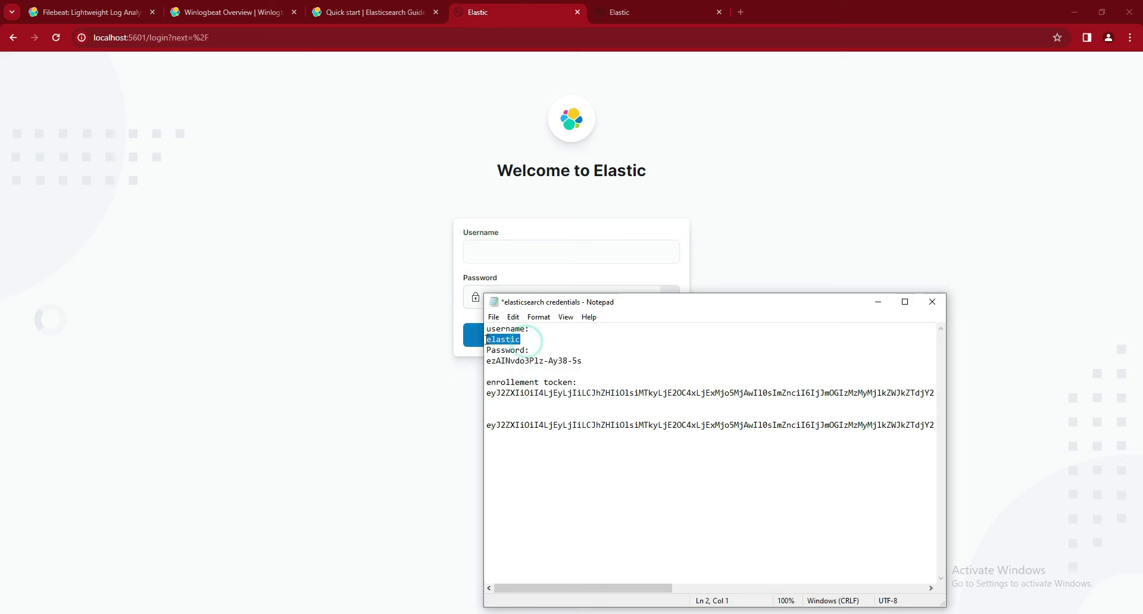
pyautogui.rightClick(494, 339)
pyautogui.click(524, 378)
pyautogui.rightClick(473, 253)
pyautogui.click(494, 373)
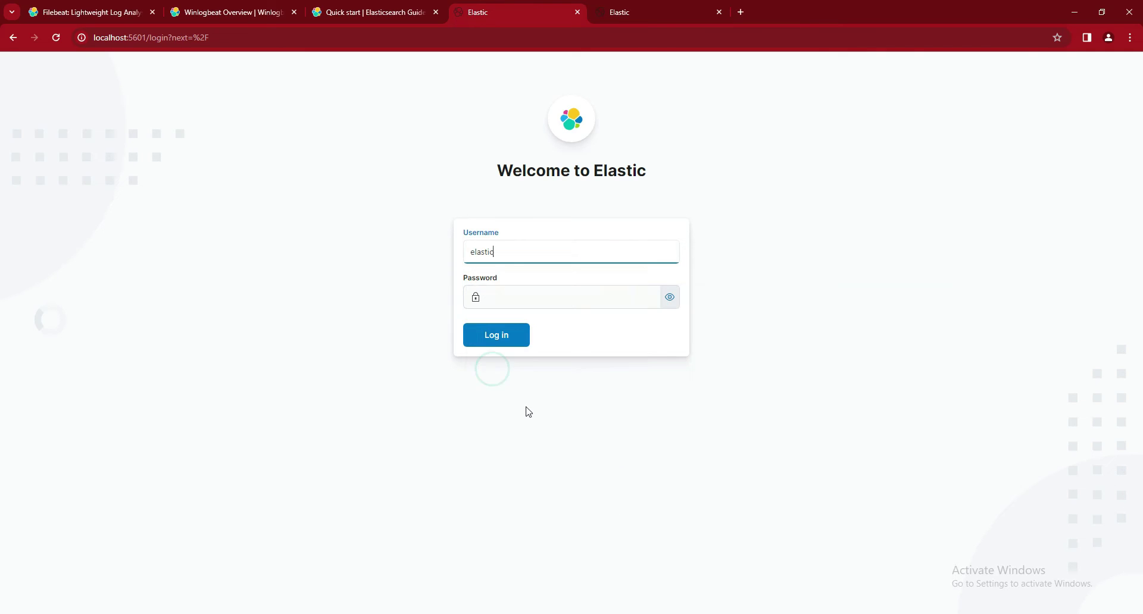
# Copy the password from the notes into Password, log in, and save it in Chrome.
pyautogui.hotkey('alt', 'Tab')
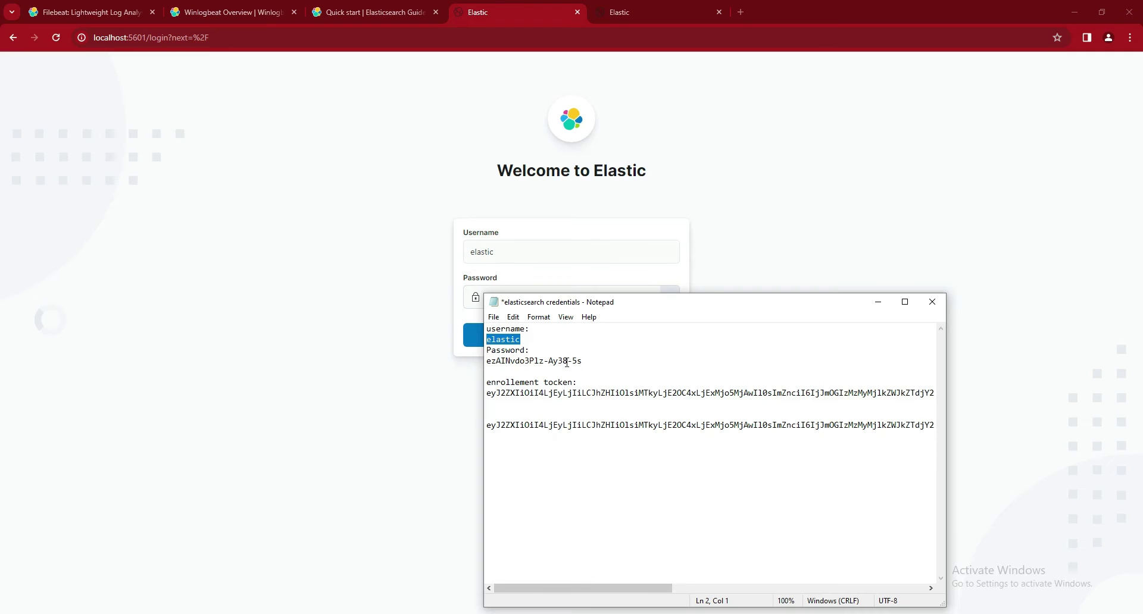
pyautogui.moveTo(585, 360); pyautogui.dragTo(485, 359)
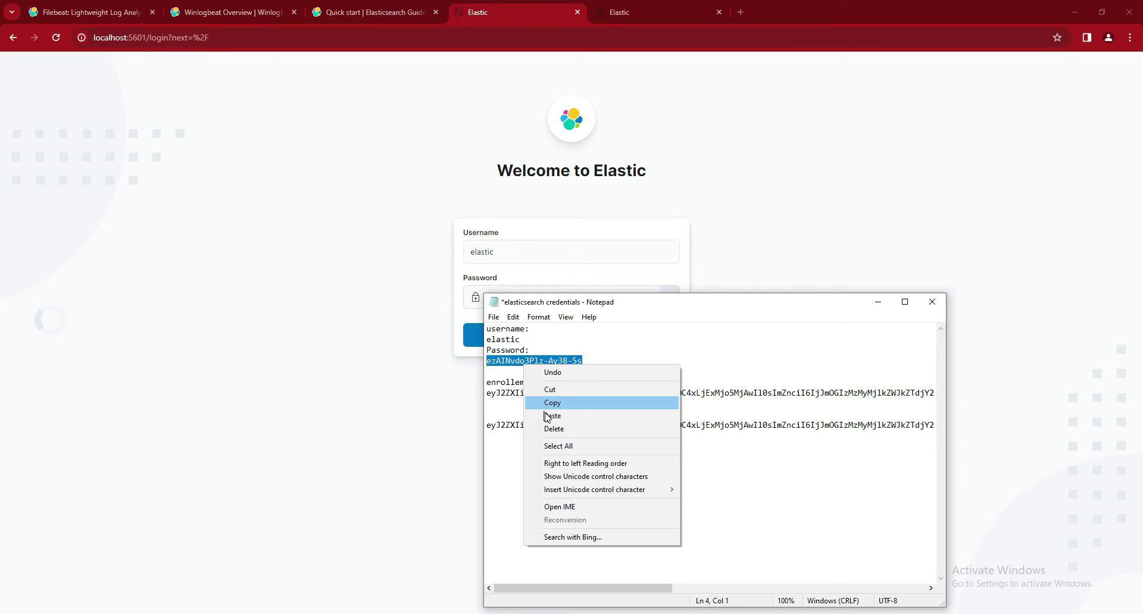
pyautogui.click(548, 403)
pyautogui.click(415, 350)
pyautogui.rightClick(499, 302)
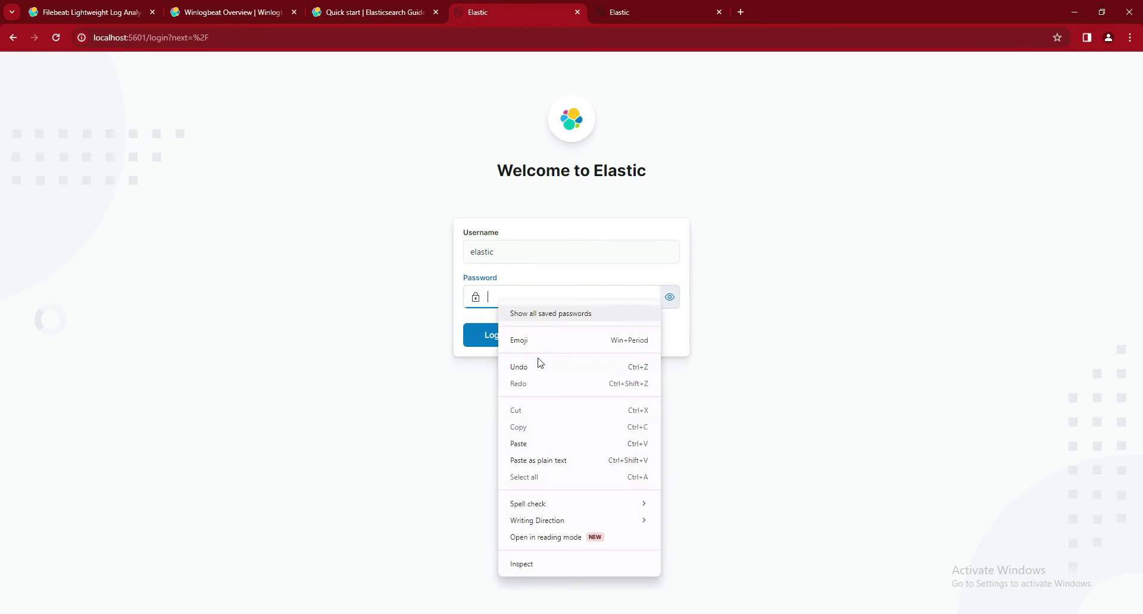
pyautogui.click(522, 444)
pyautogui.press('Return')
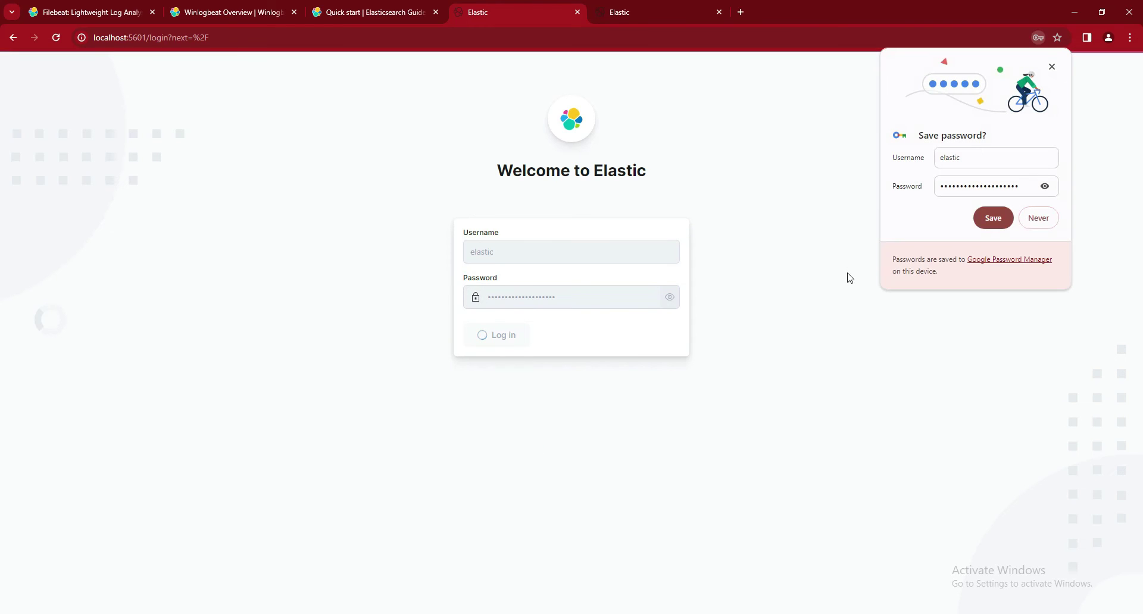
pyautogui.click(992, 218)
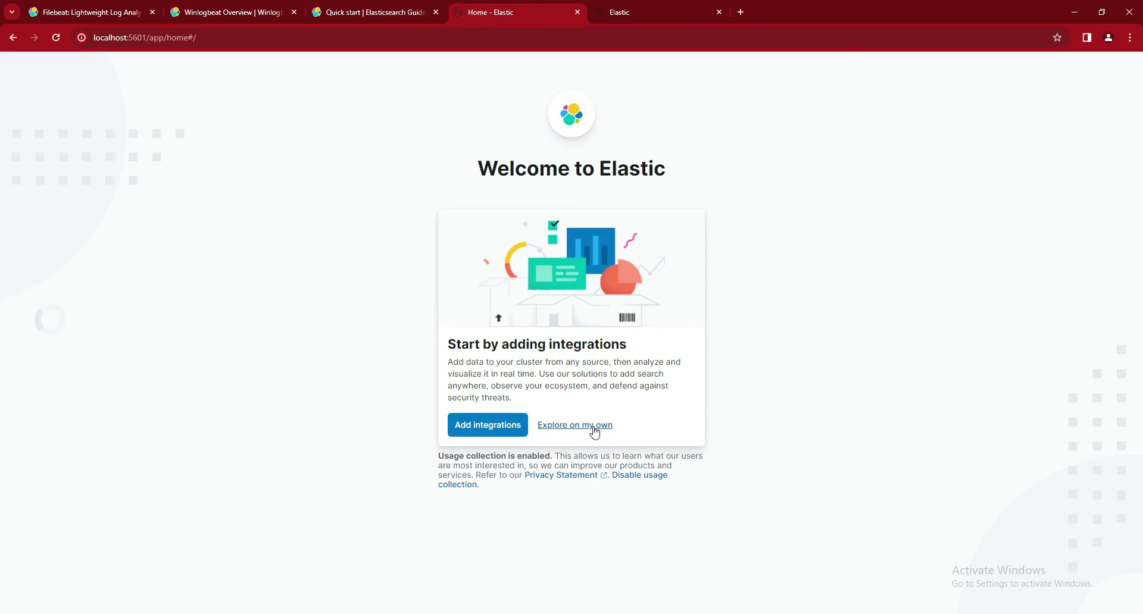
# Choose 'Explore on my own' and browse the side navigation's app sections.
pyautogui.click(594, 433)
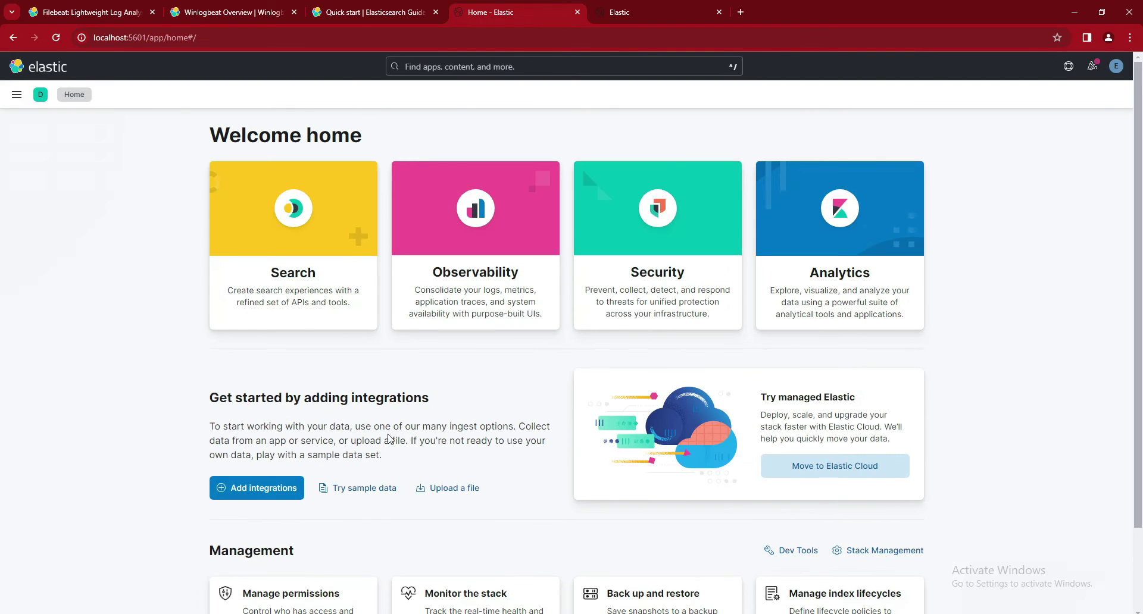
pyautogui.click(17, 97)
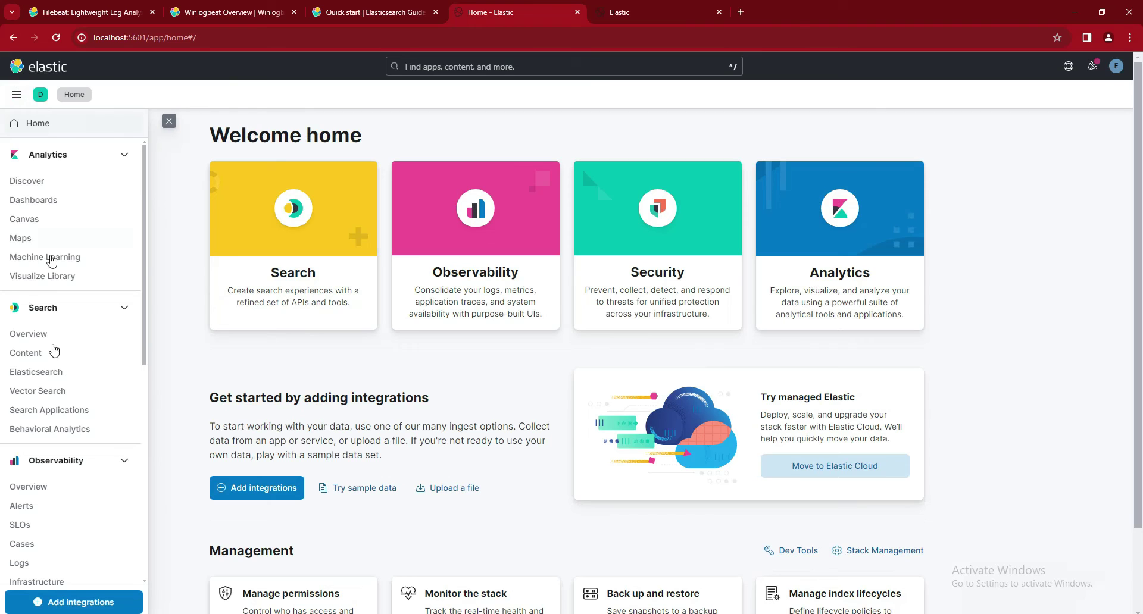
pyautogui.scroll(-7, 54, 369)
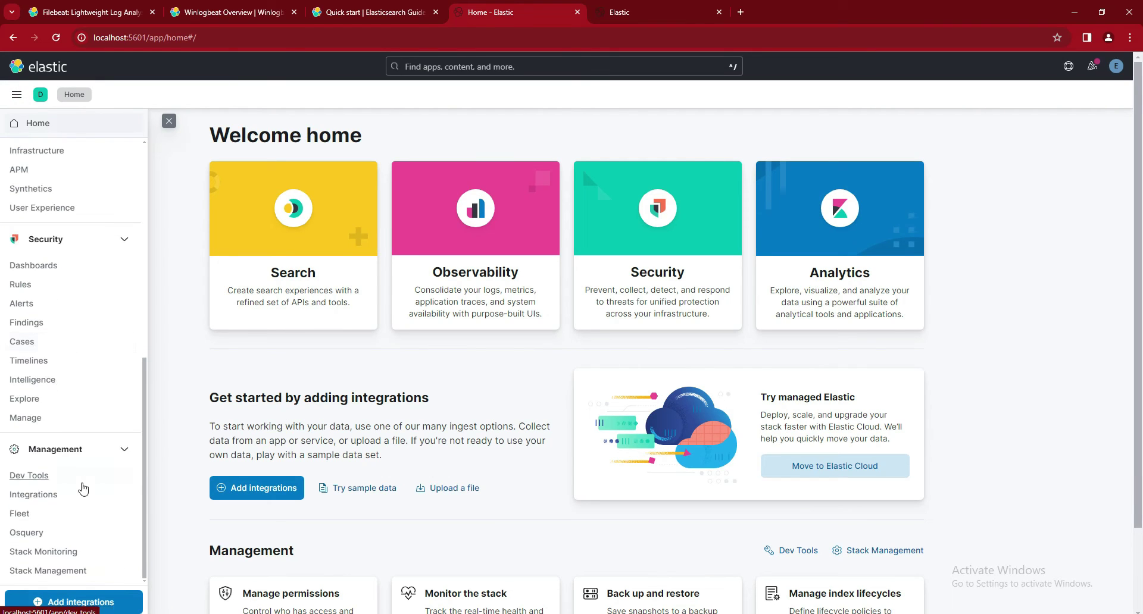
pyautogui.scroll(1, 76, 460)
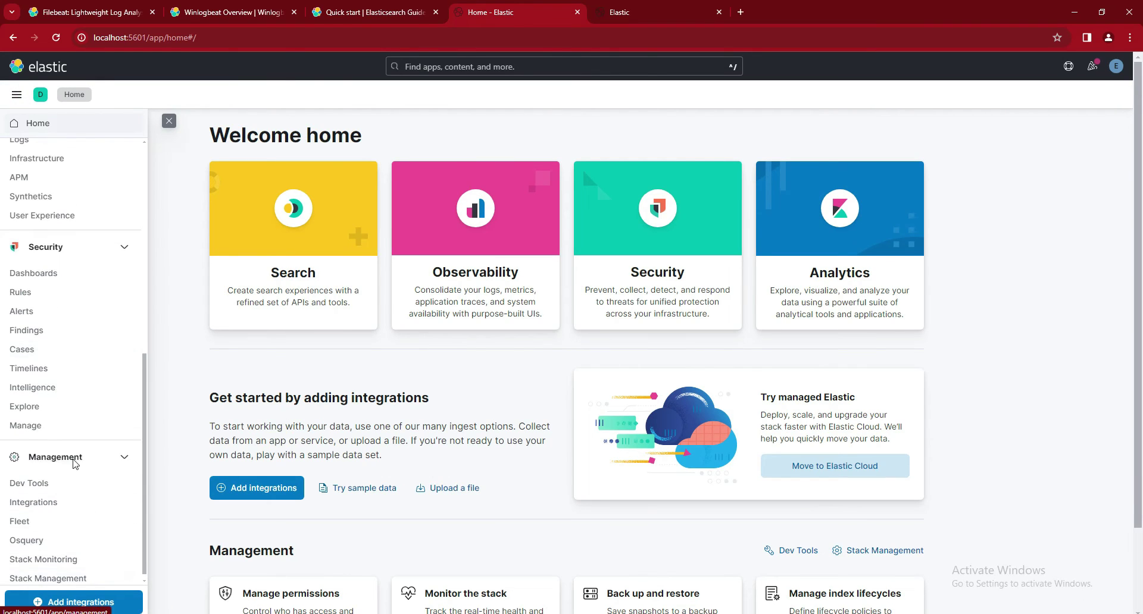
pyautogui.scroll(3, 73, 458)
pyautogui.scroll(5, 62, 332)
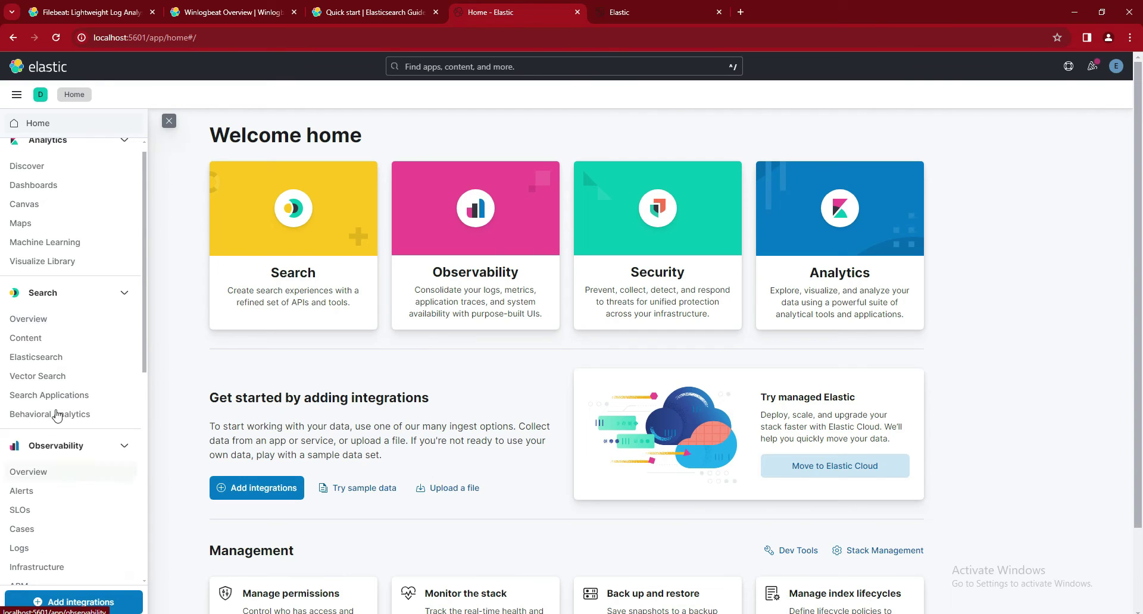
pyautogui.scroll(2, 36, 310)
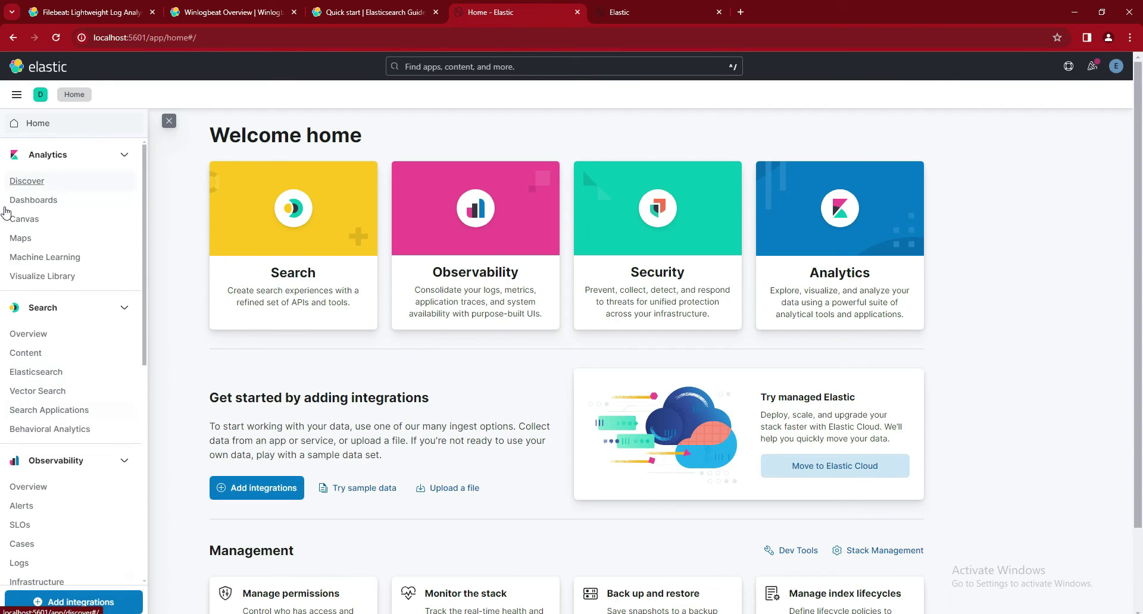
pyautogui.scroll(-7, 54, 409)
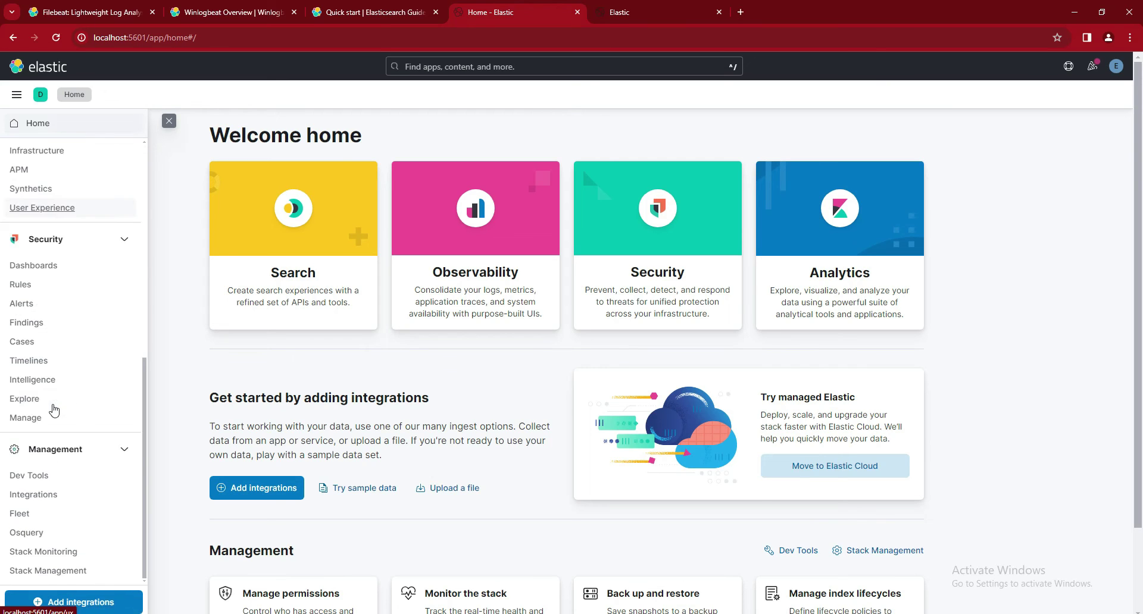
pyautogui.scroll(7, 56, 411)
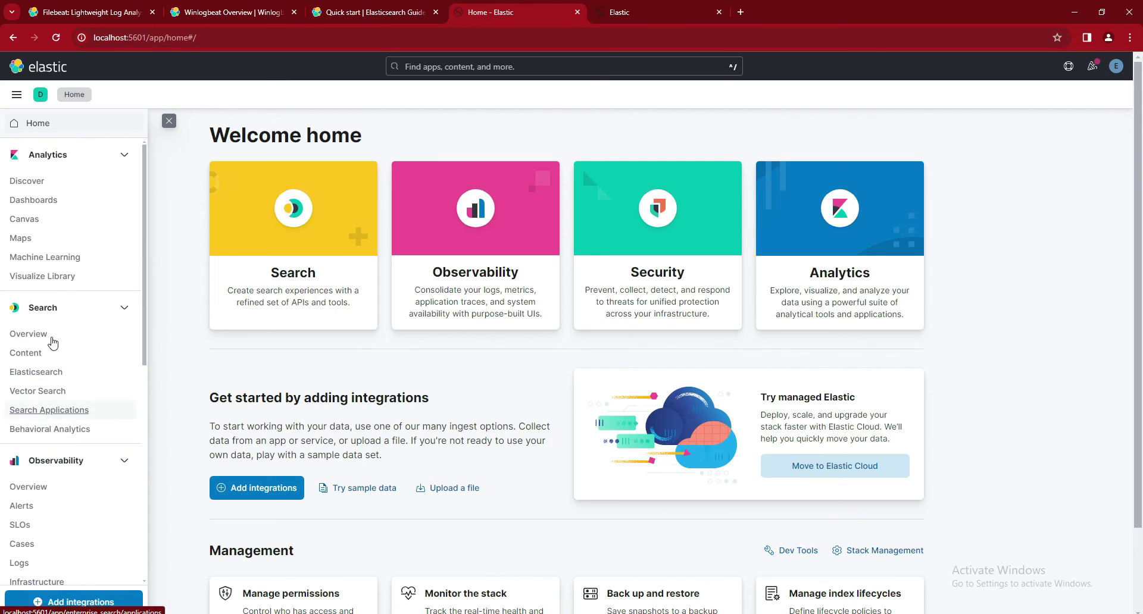
# From Try sample data's Other sample data sets, add web logs, flight data and eCommerce orders.
pyautogui.click(209, 292)
pyautogui.scroll(-3, 351, 393)
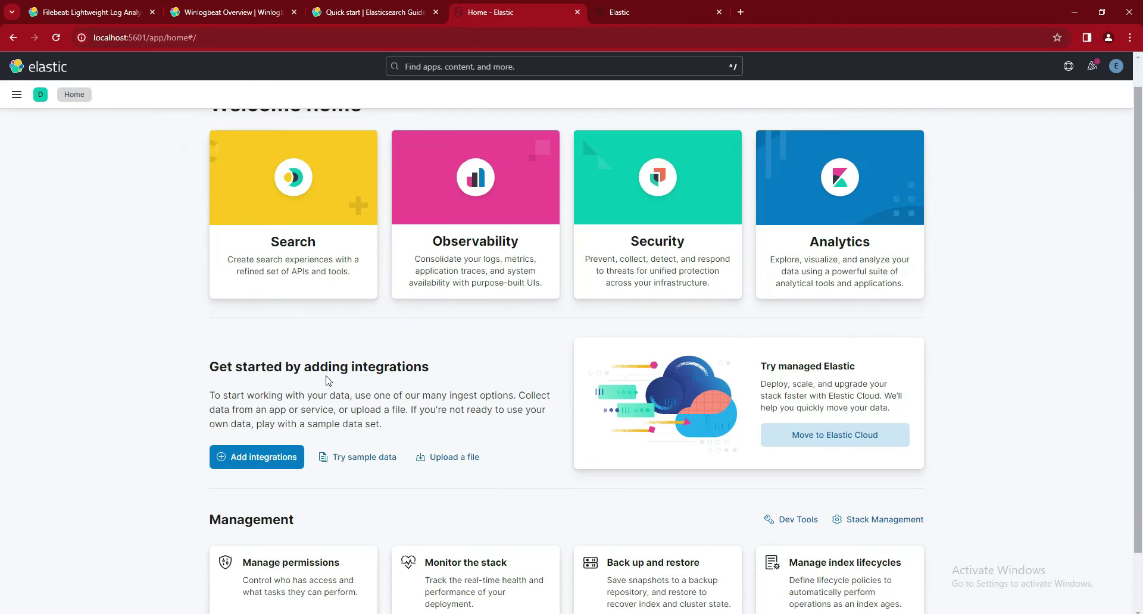
pyautogui.click(359, 390)
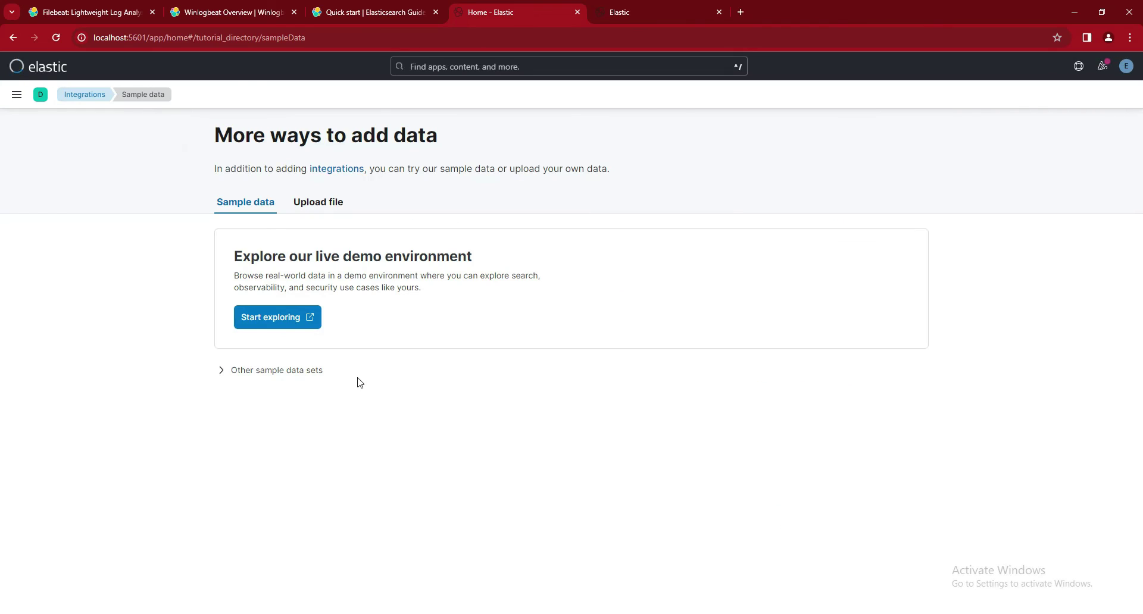
pyautogui.click(285, 379)
pyautogui.scroll(-2, 428, 399)
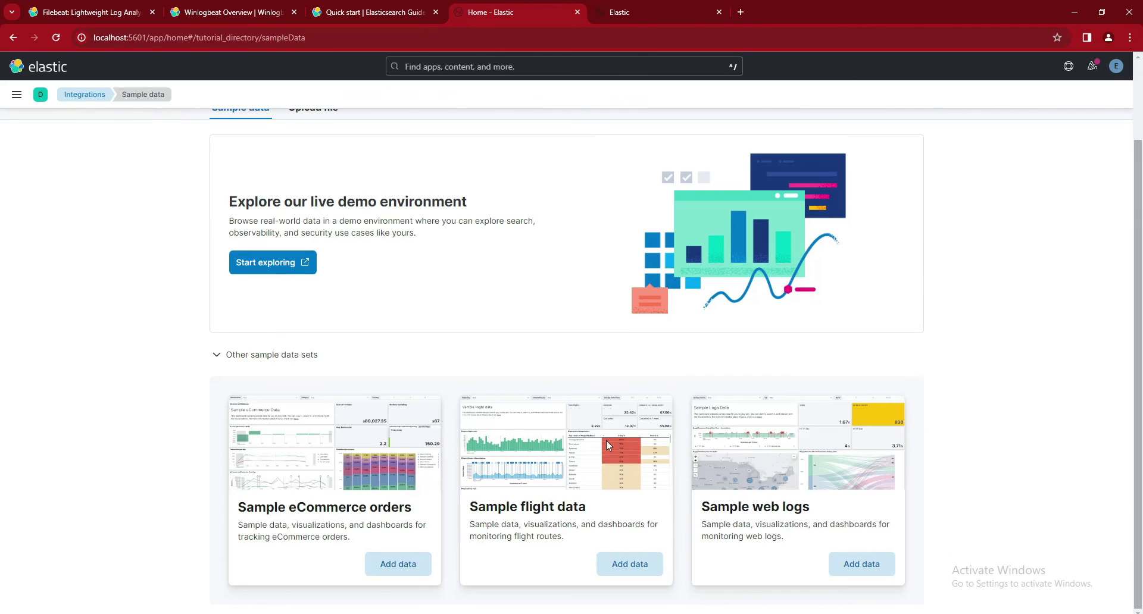
pyautogui.click(862, 564)
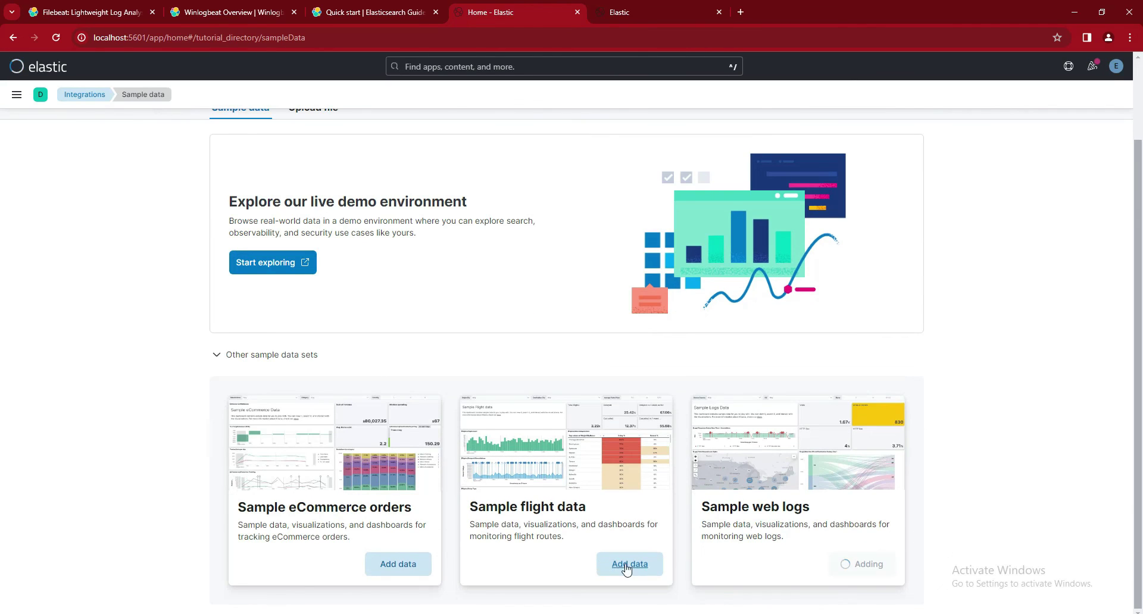
pyautogui.click(627, 564)
pyautogui.click(407, 564)
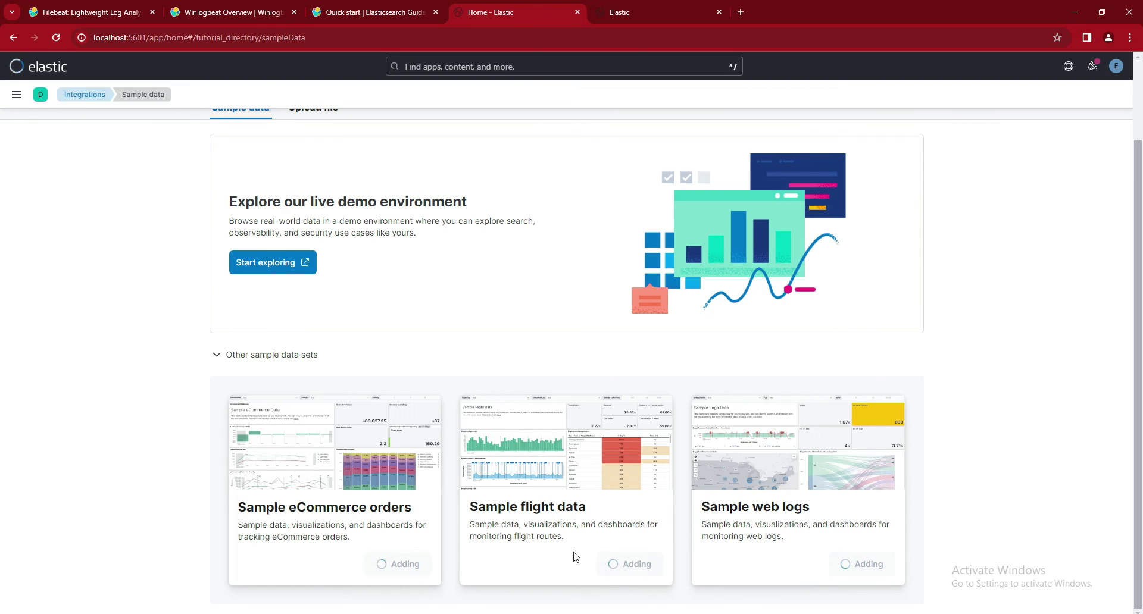